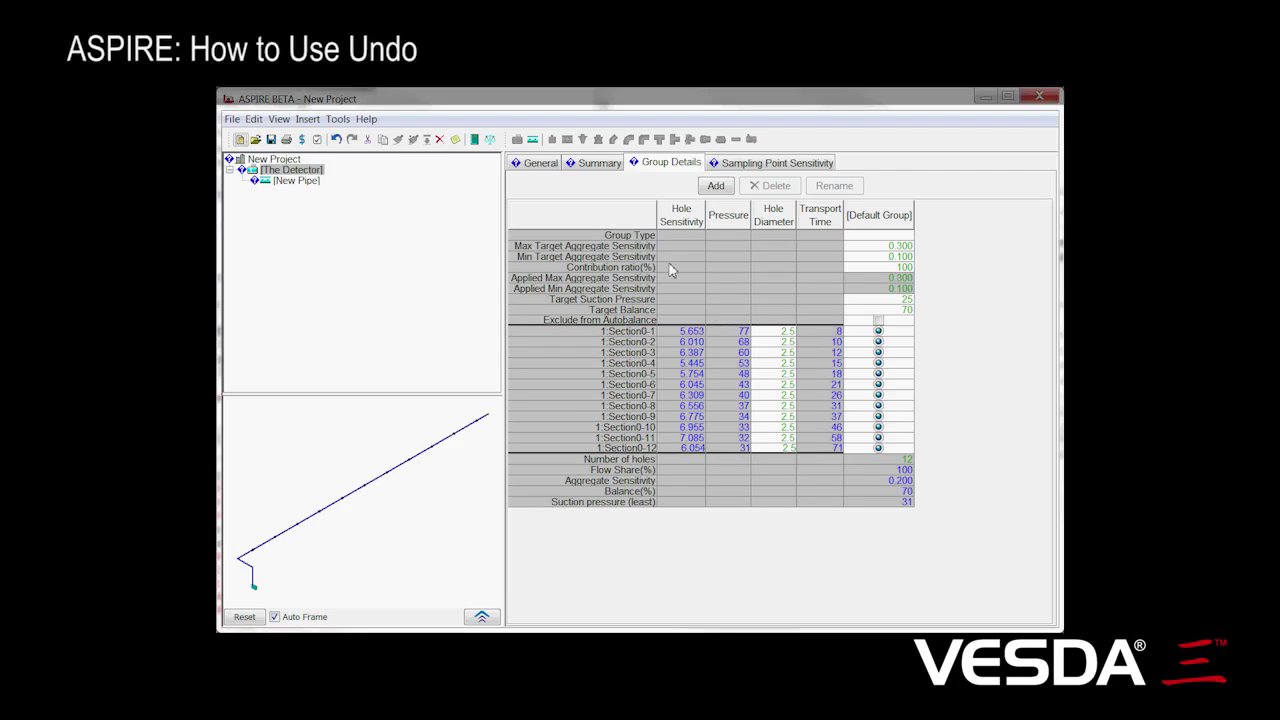
# Add a simple-branch pipe, New Pipe (1), to The Detector with the Pipe wizard
pyautogui.moveTo(651, 259)
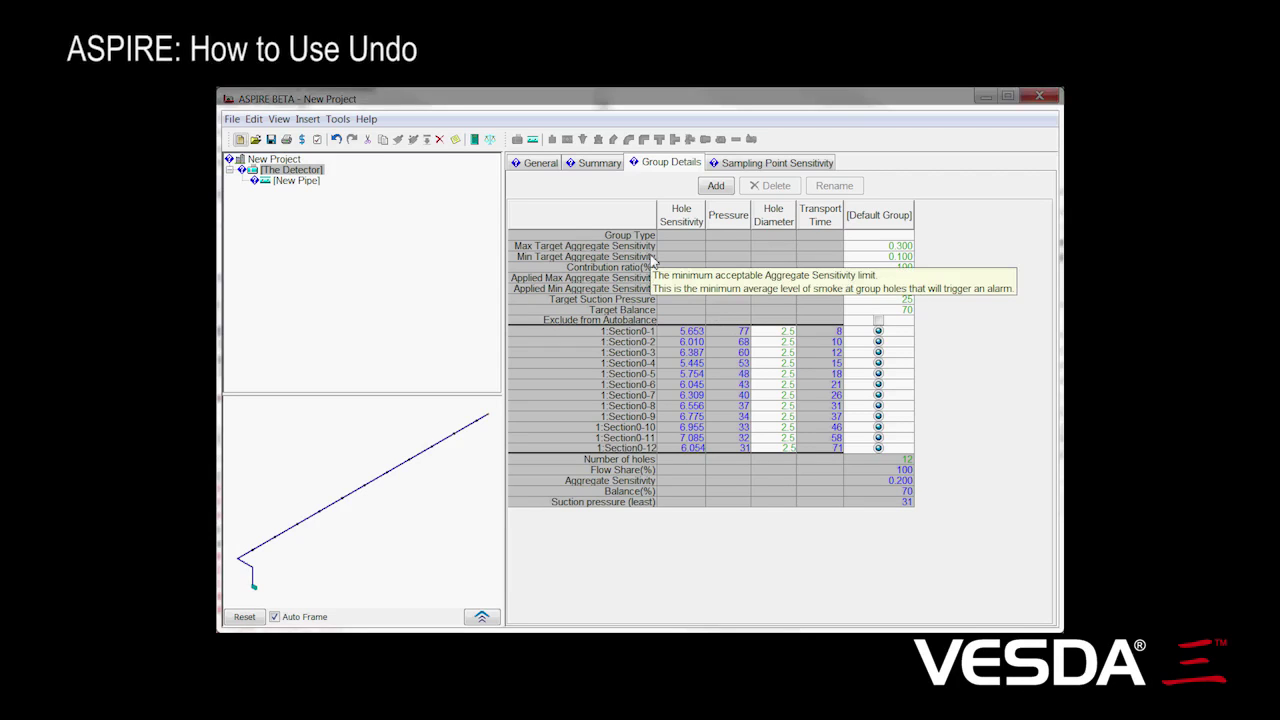
pyautogui.click(273, 172)
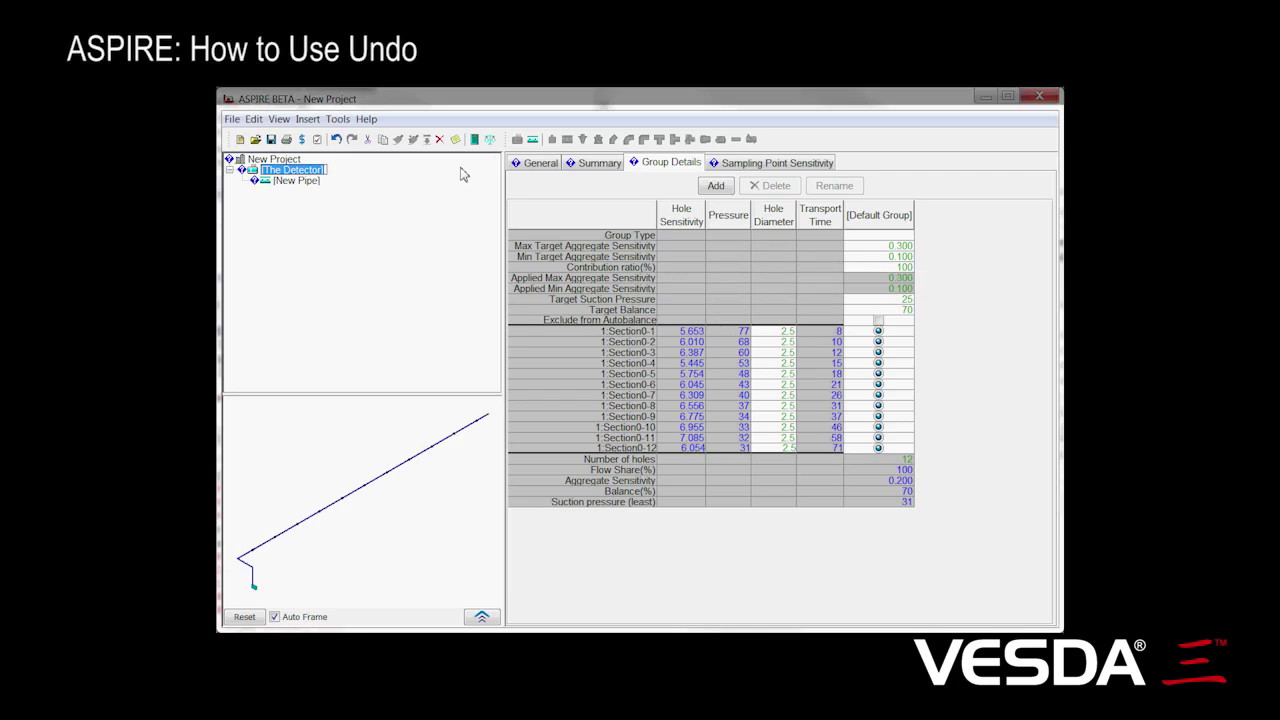
pyautogui.click(533, 140)
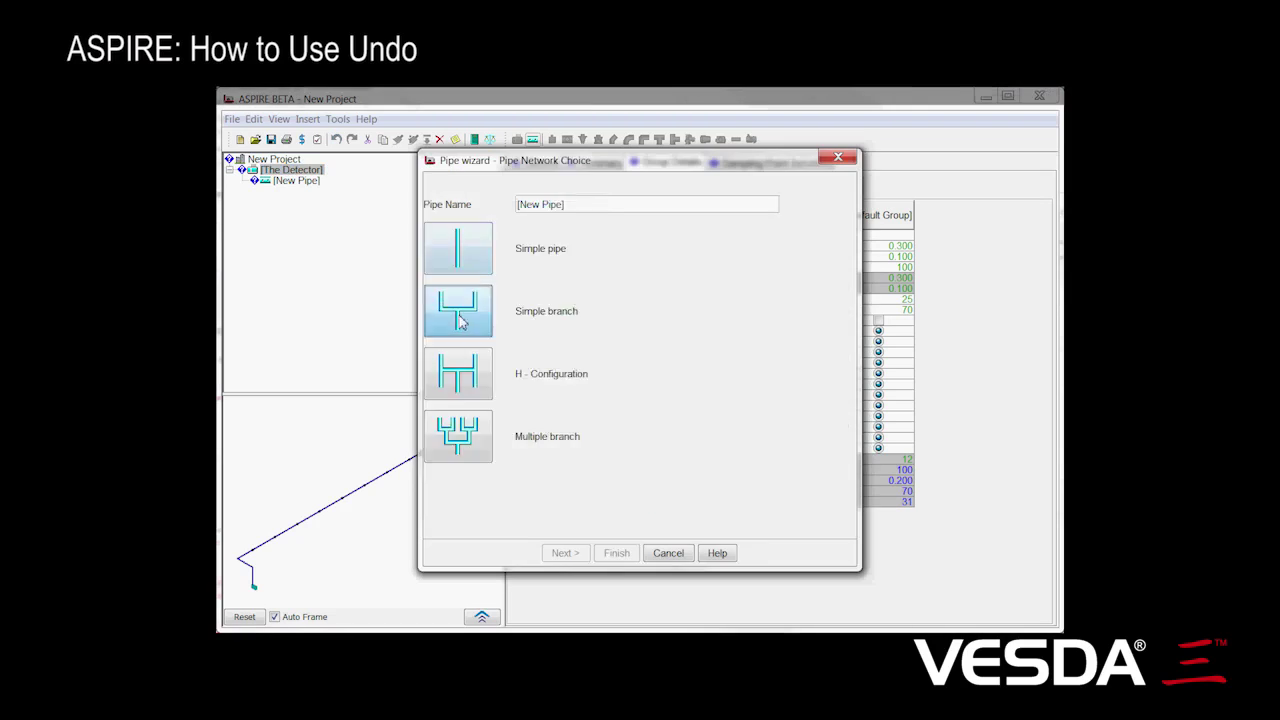
pyautogui.click(592, 553)
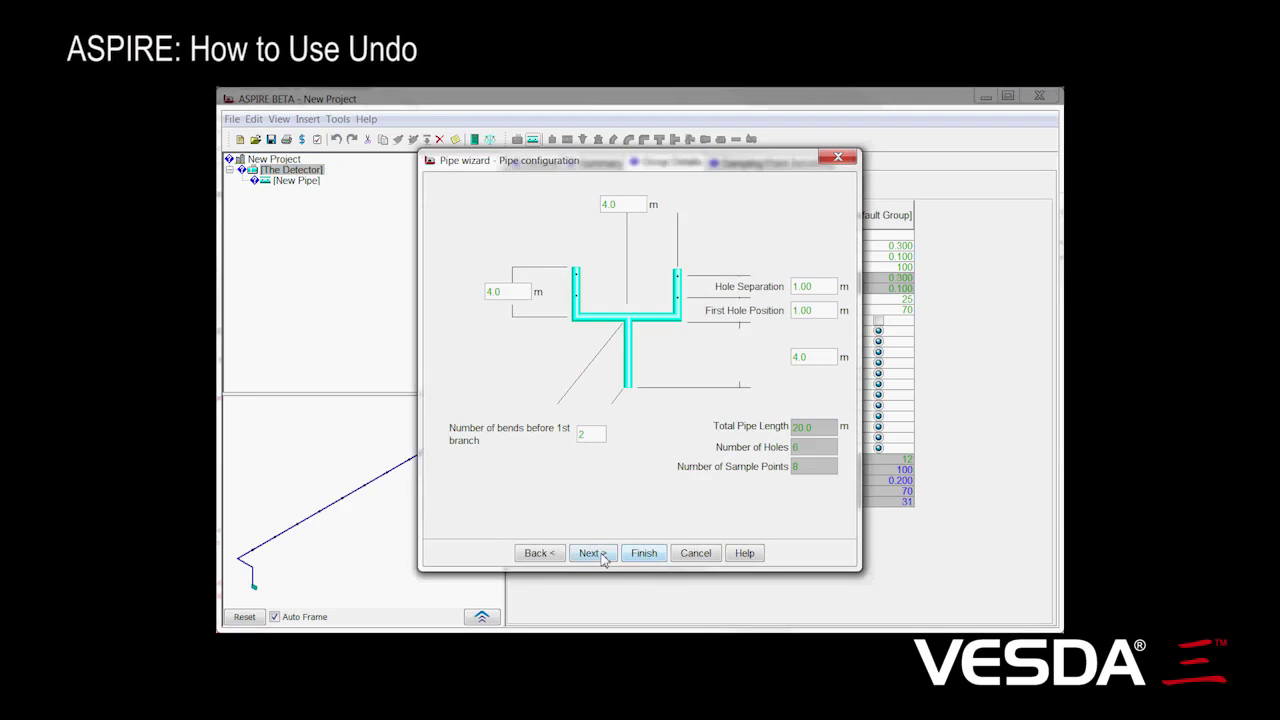
pyautogui.click(643, 563)
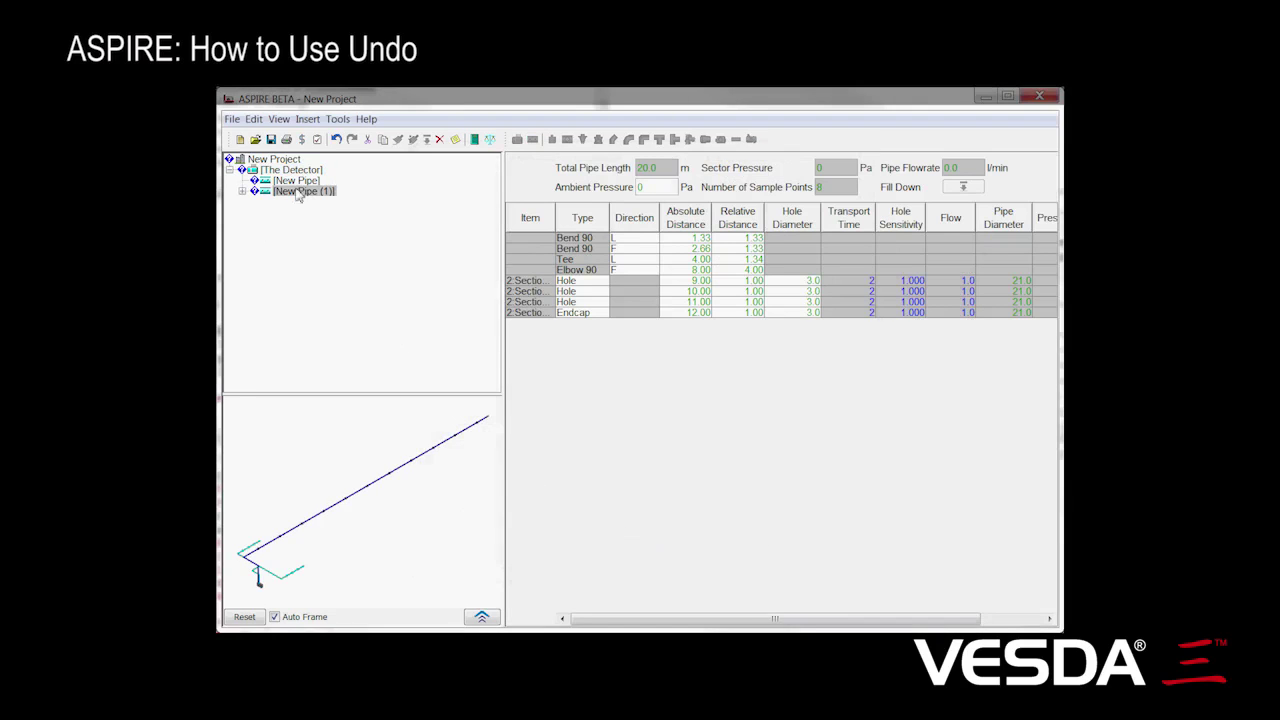
# Add a second simple-branch pipe, New Pipe (2), to The Detector
pyautogui.click(334, 169)
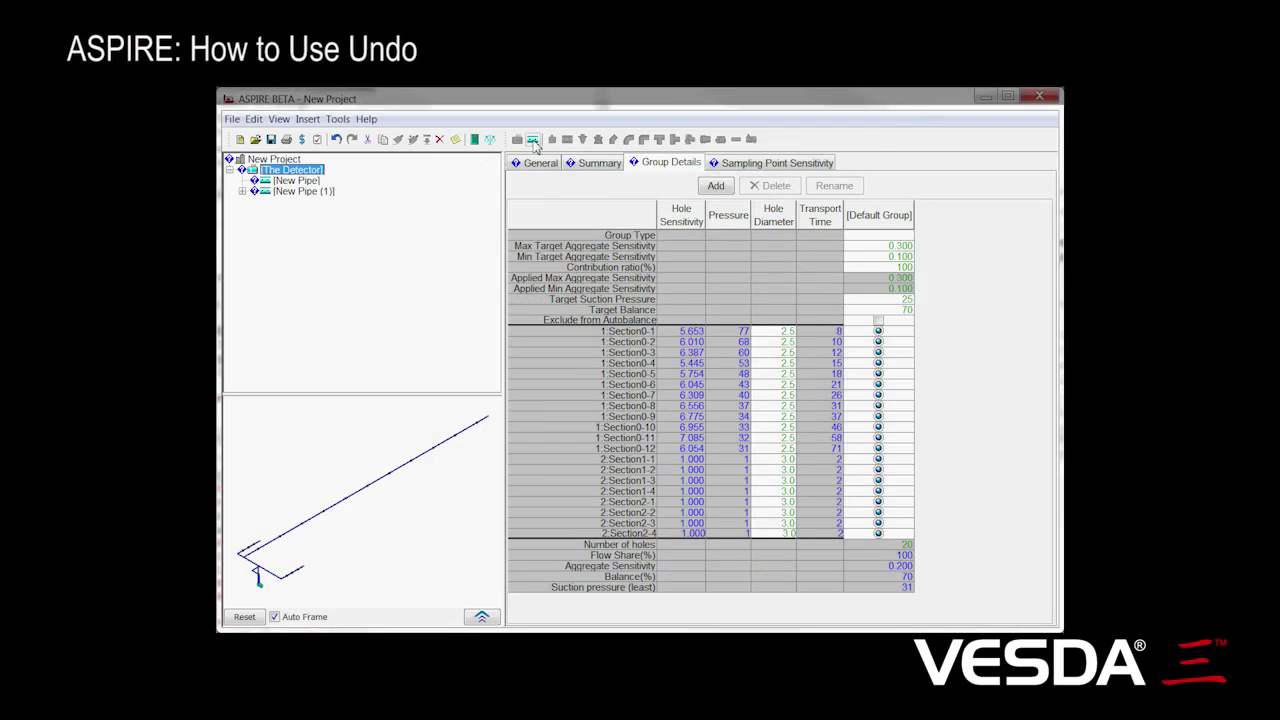
pyautogui.click(533, 140)
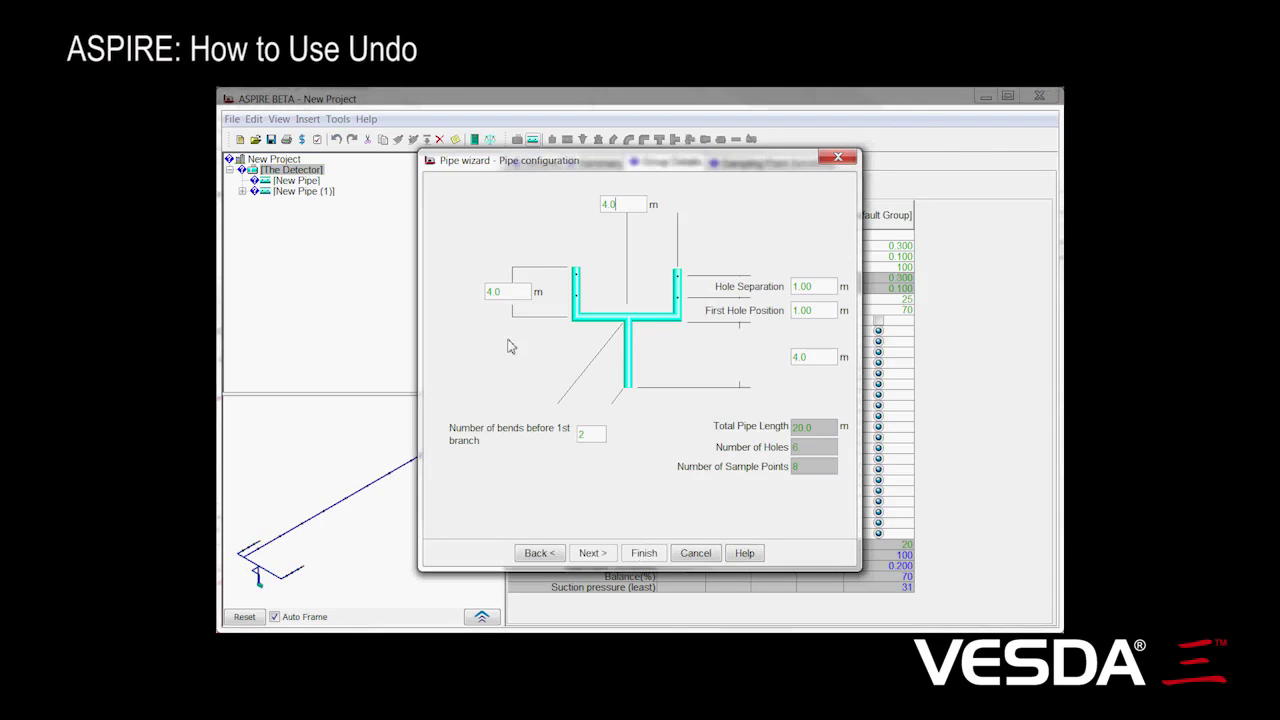
pyautogui.click(476, 327)
pyautogui.click(643, 553)
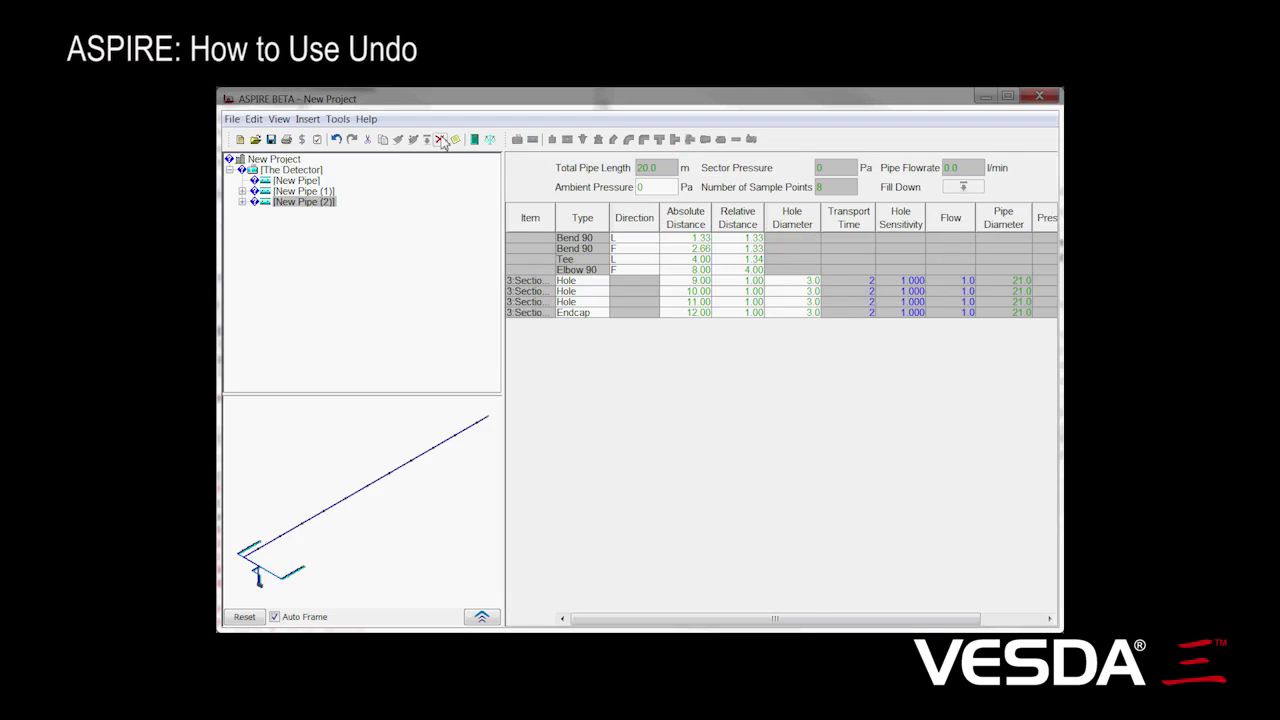
# Delete New Pipe (2), then undo so the detector totals 90.0 m and 28 sample points again
pyautogui.click(441, 140)
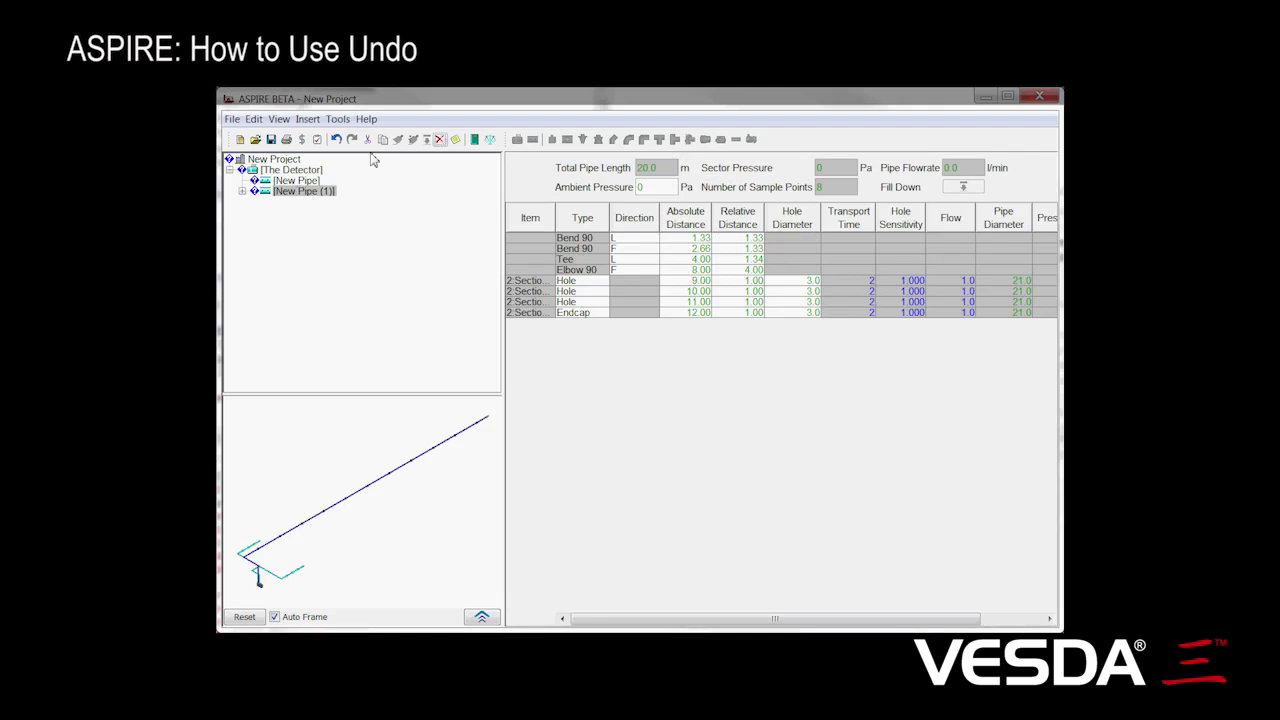
pyautogui.click(337, 140)
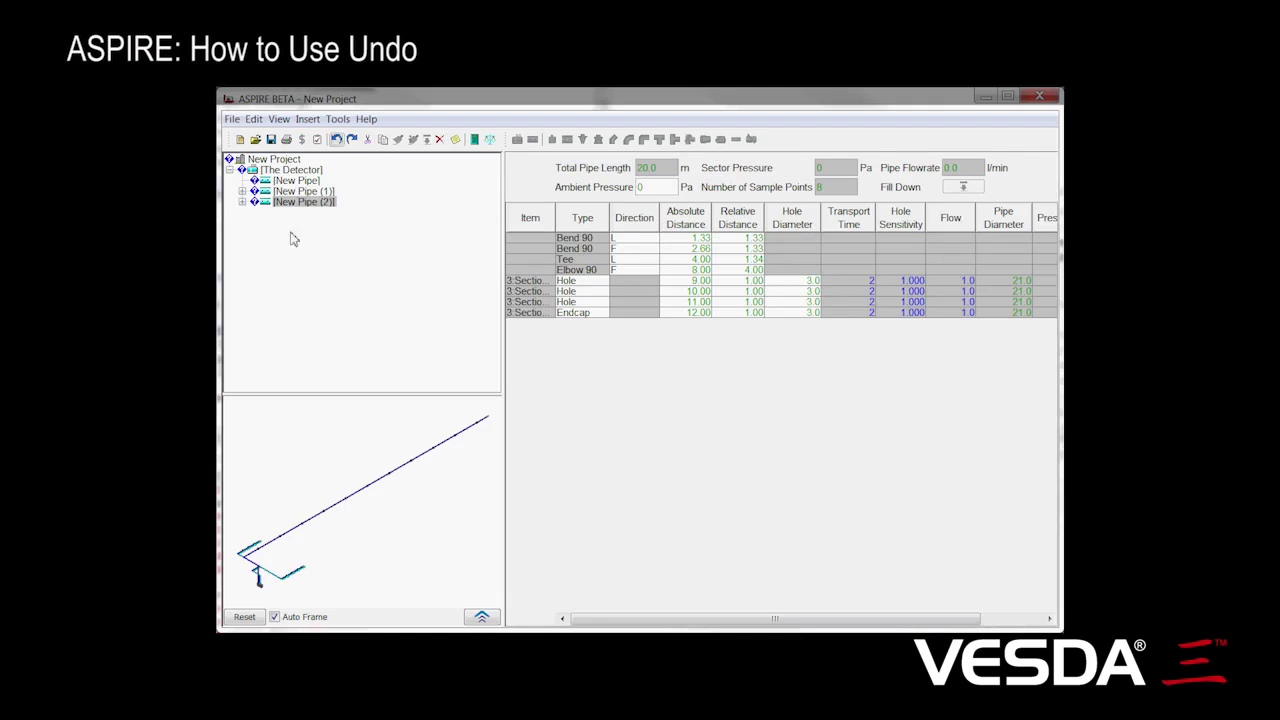
pyautogui.click(289, 172)
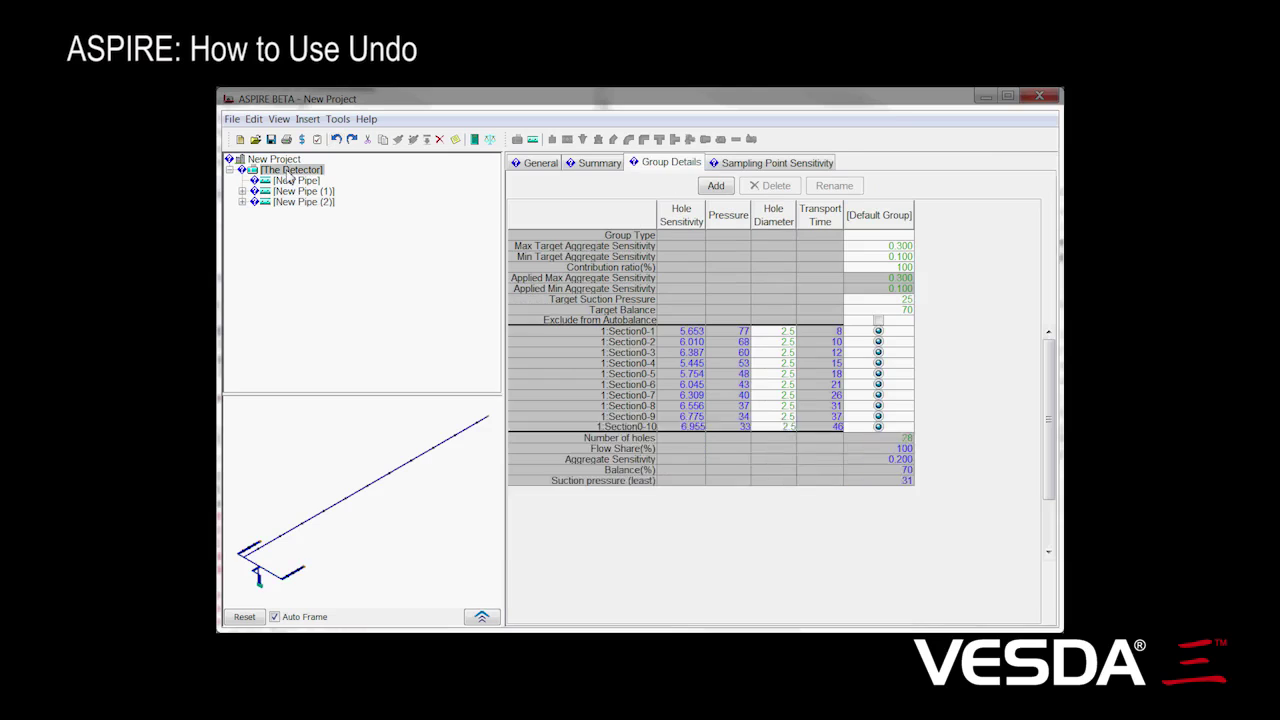
# Switch the detector type to VESDA VLF-500, then undo to restore the VEU detector and its three pipes
pyautogui.click(550, 170)
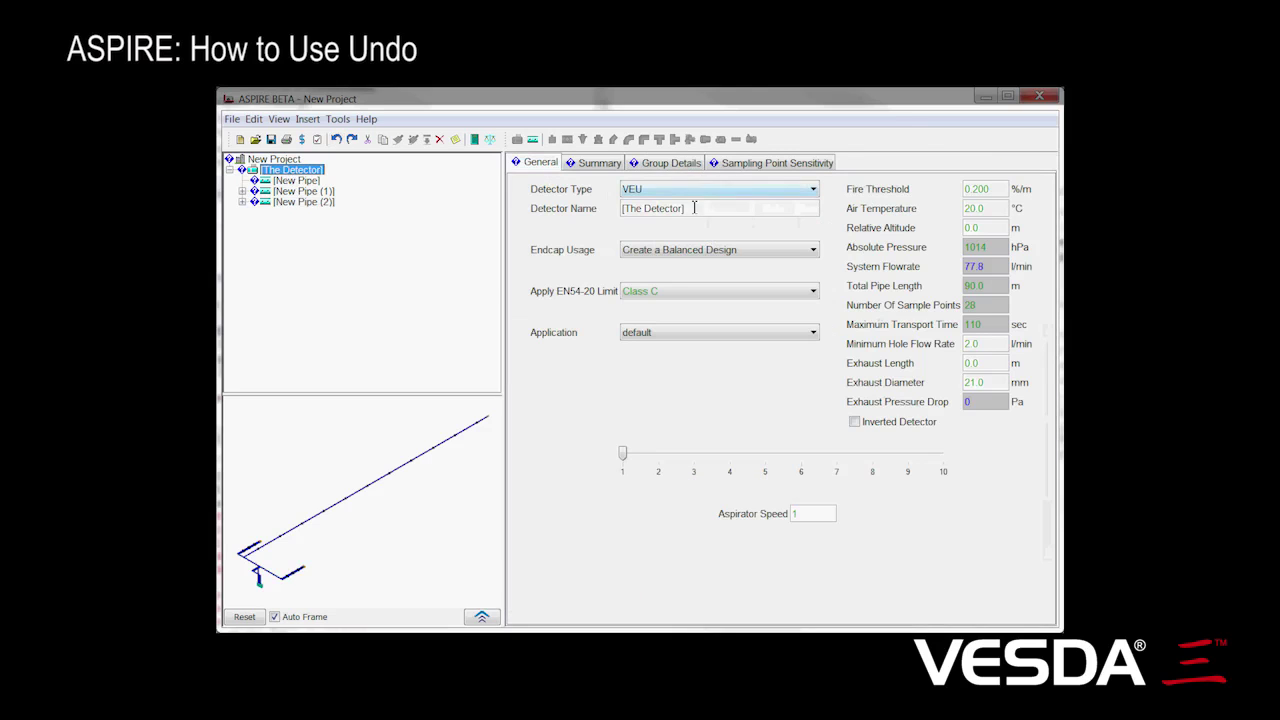
pyautogui.click(813, 192)
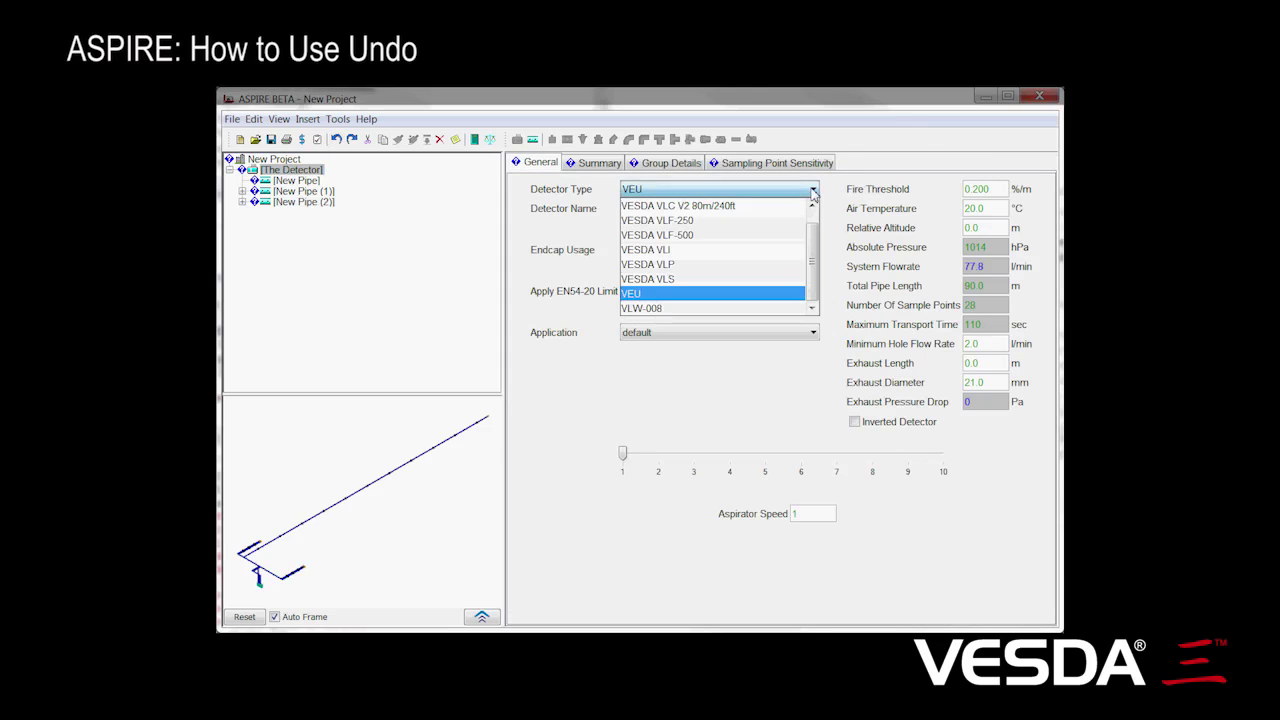
pyautogui.click(695, 235)
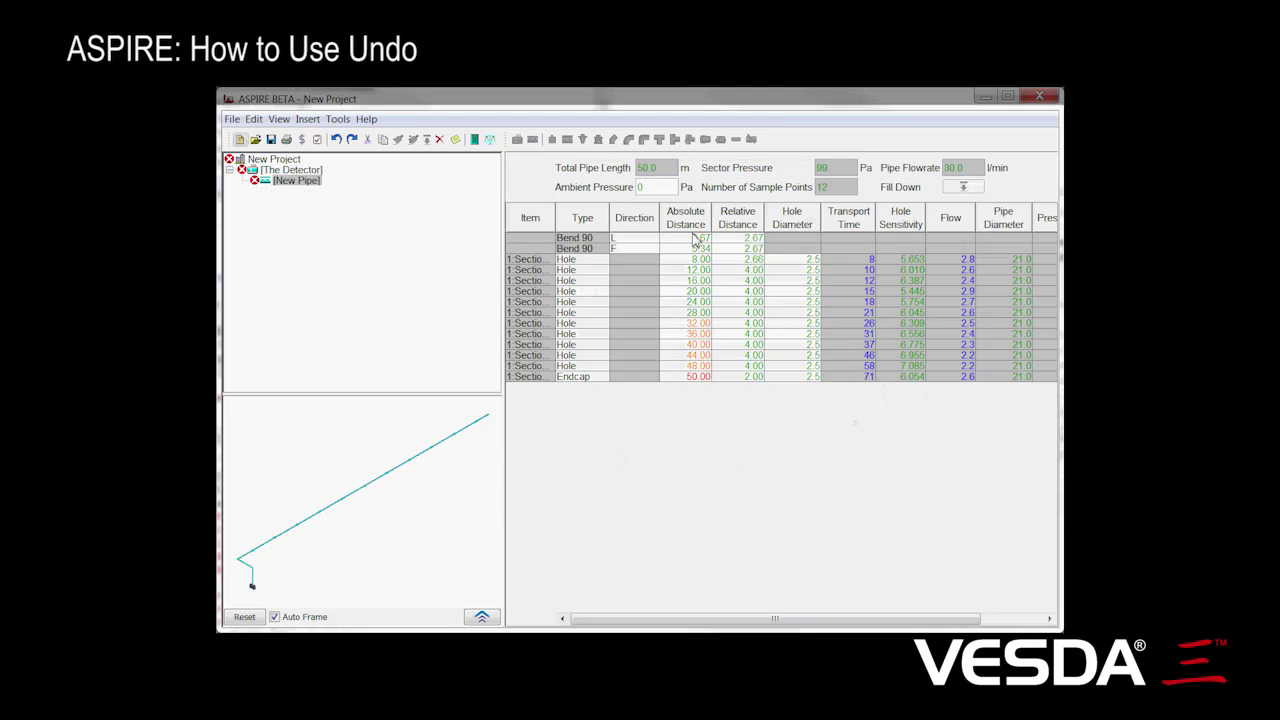
pyautogui.click(337, 141)
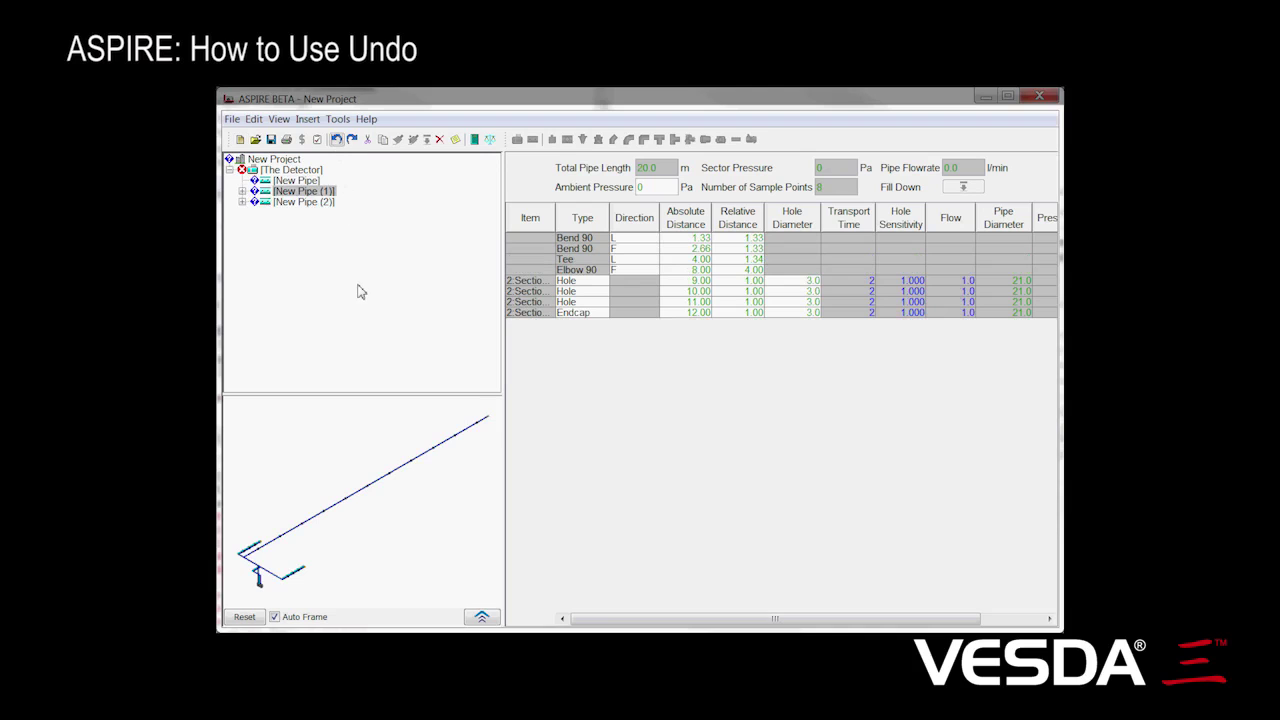
pyautogui.click(288, 170)
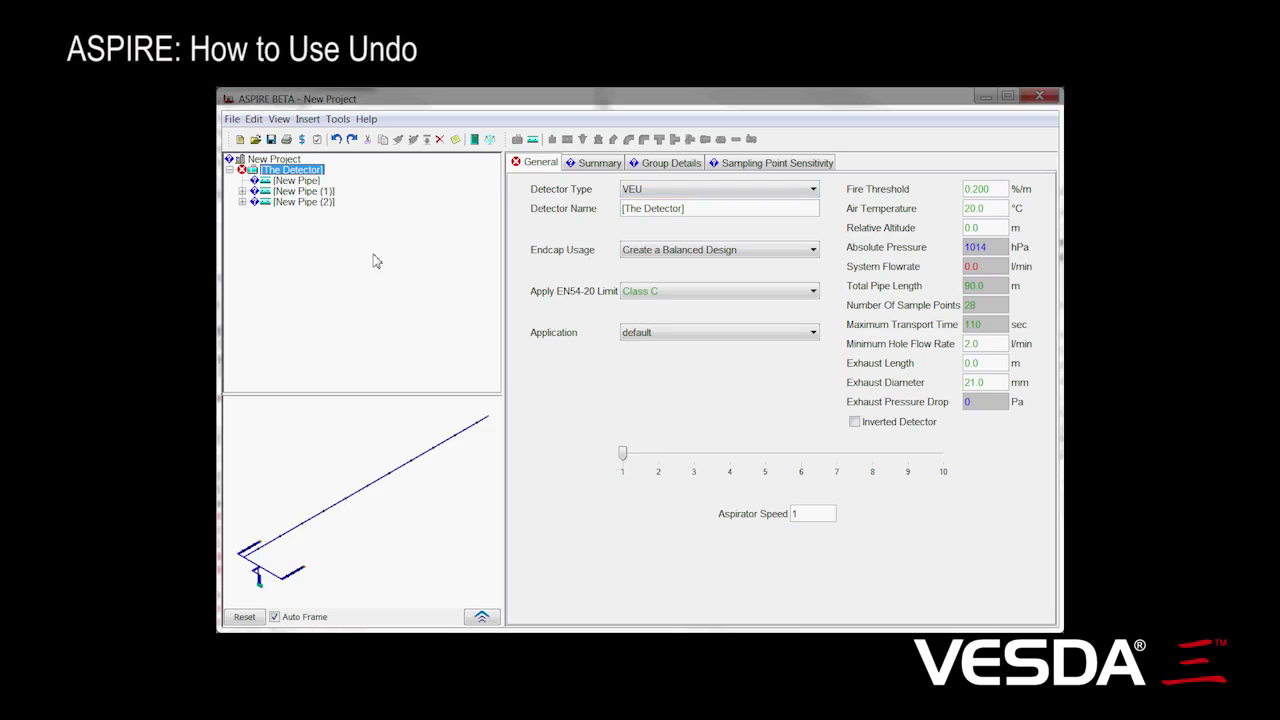
# Delete the 10.00 m hole on New Pipe (2), then undo to restore its 8 sample points
pyautogui.click(304, 204)
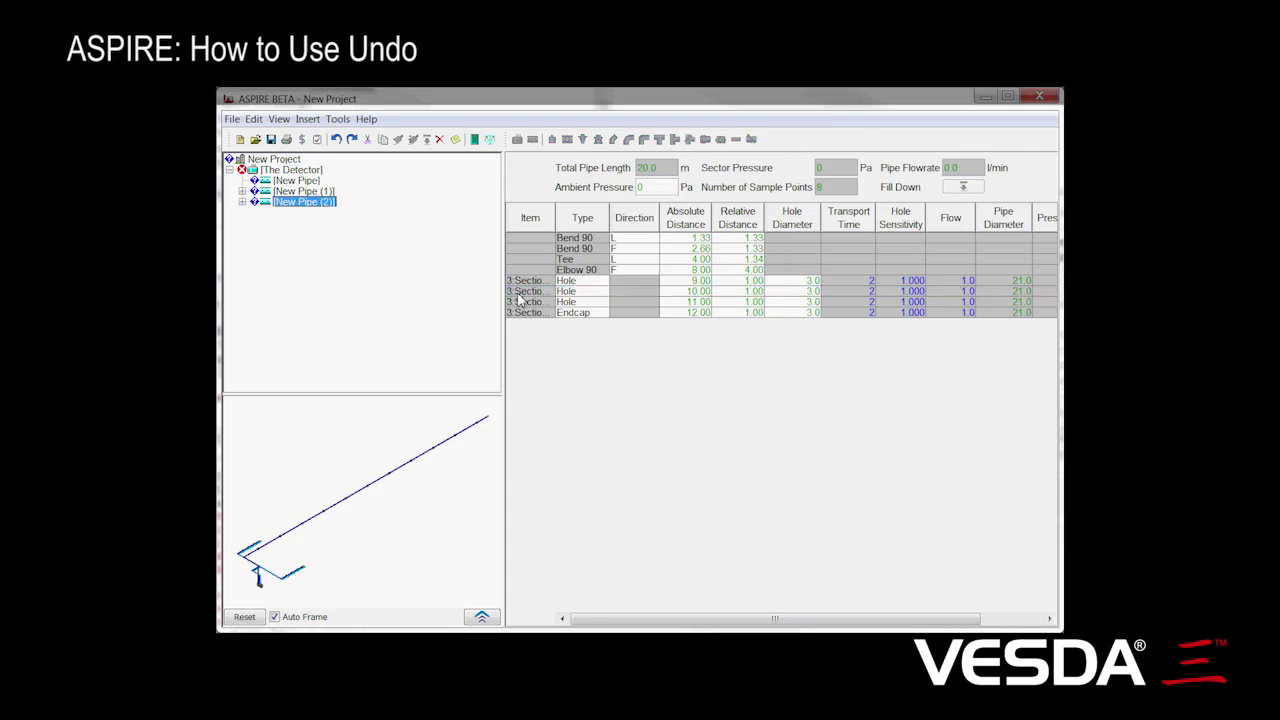
pyautogui.click(519, 294)
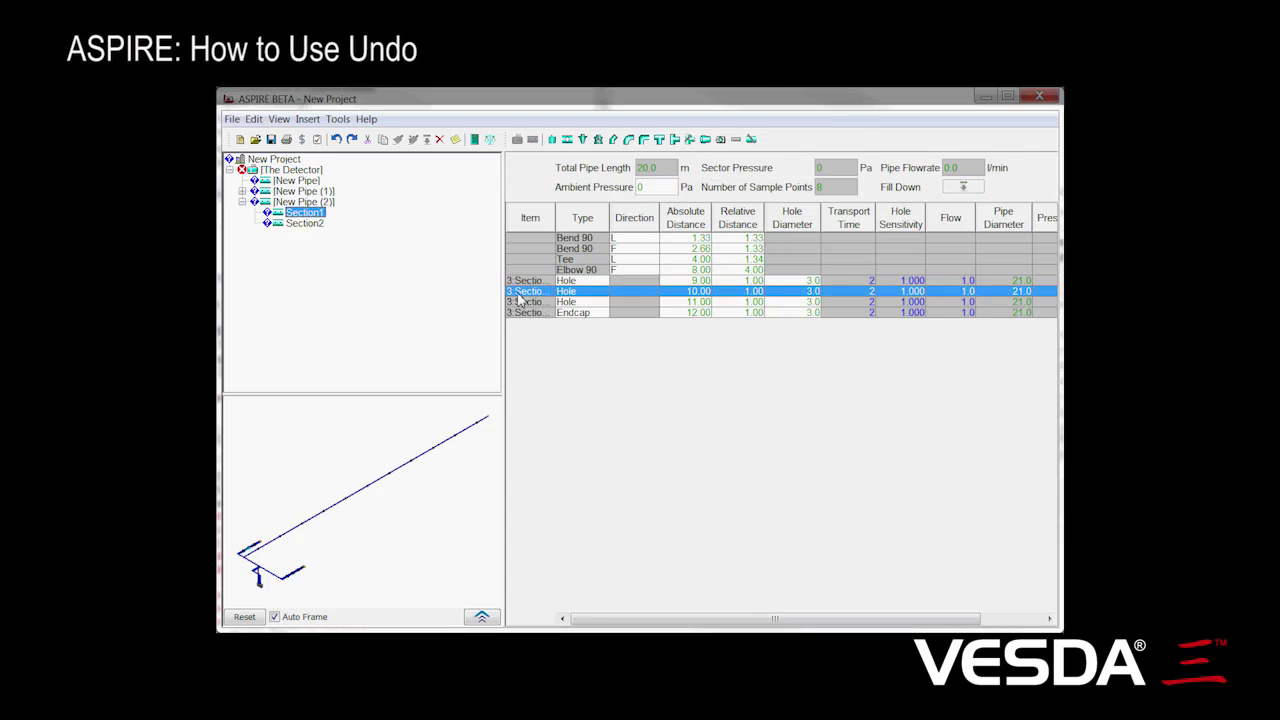
pyautogui.click(439, 140)
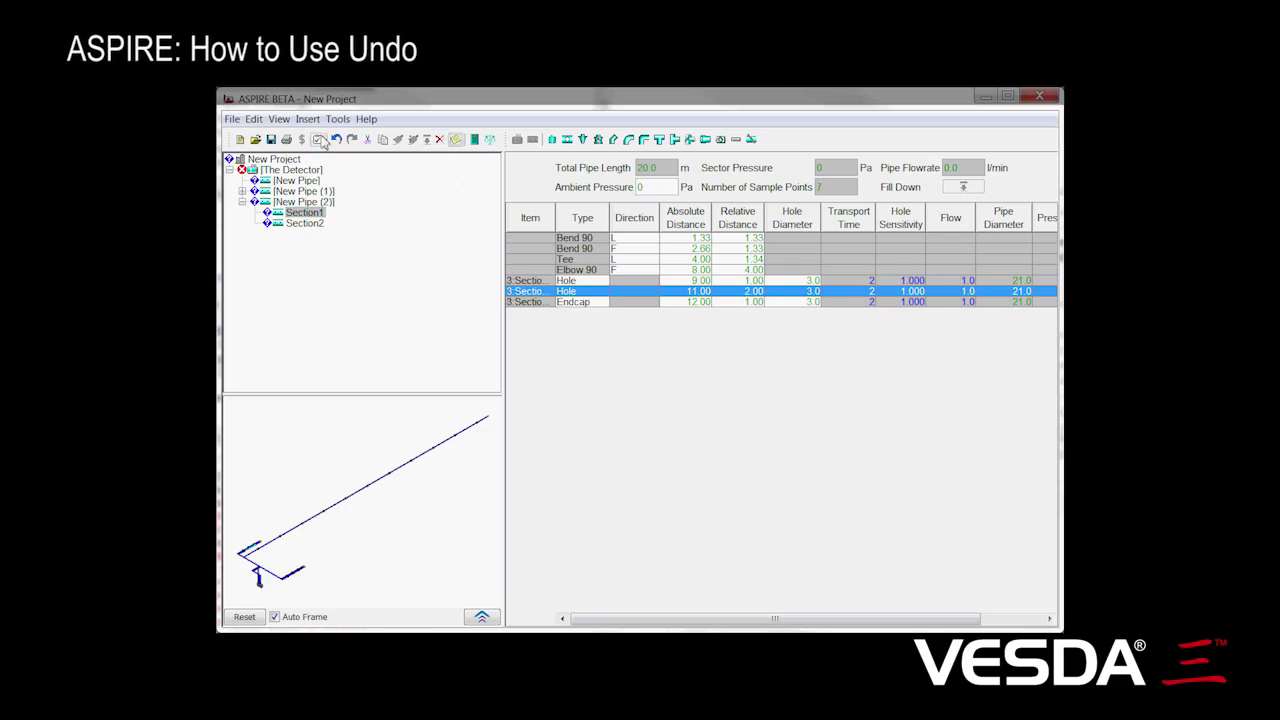
pyautogui.click(336, 139)
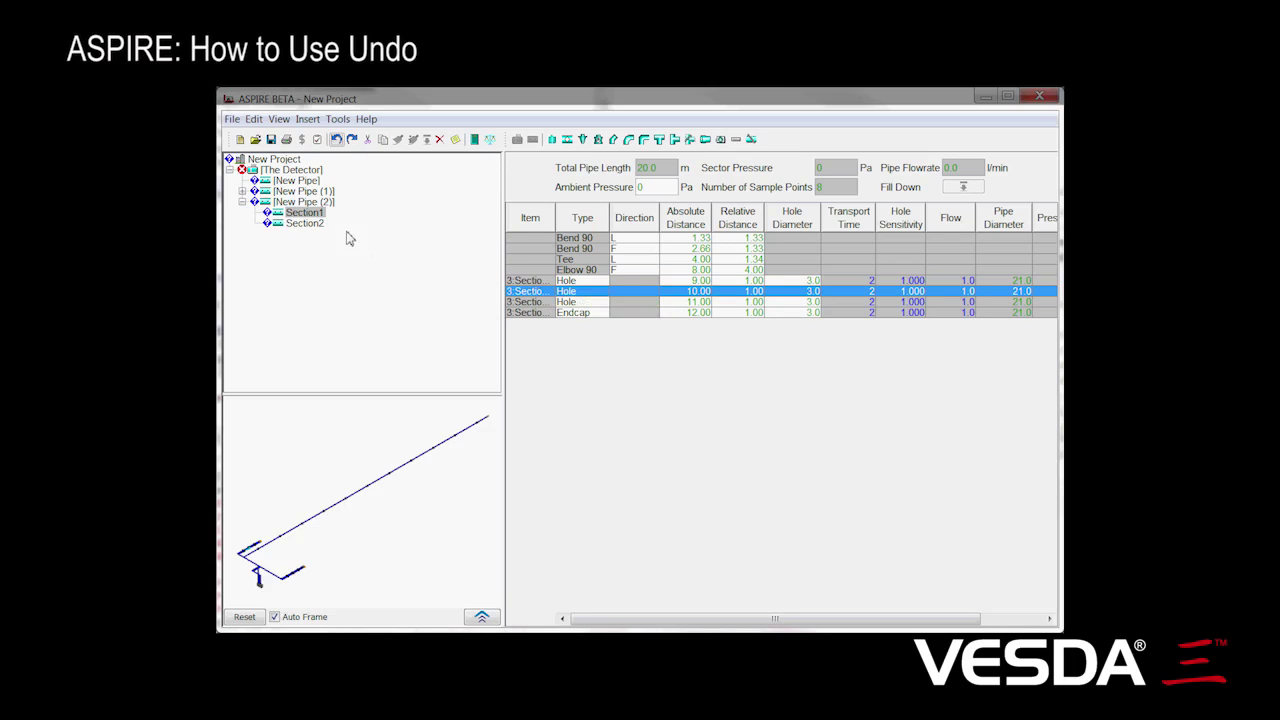
# Add a 50 m simple straight pipe, New Pipe (3), to The Detector
pyautogui.click(291, 171)
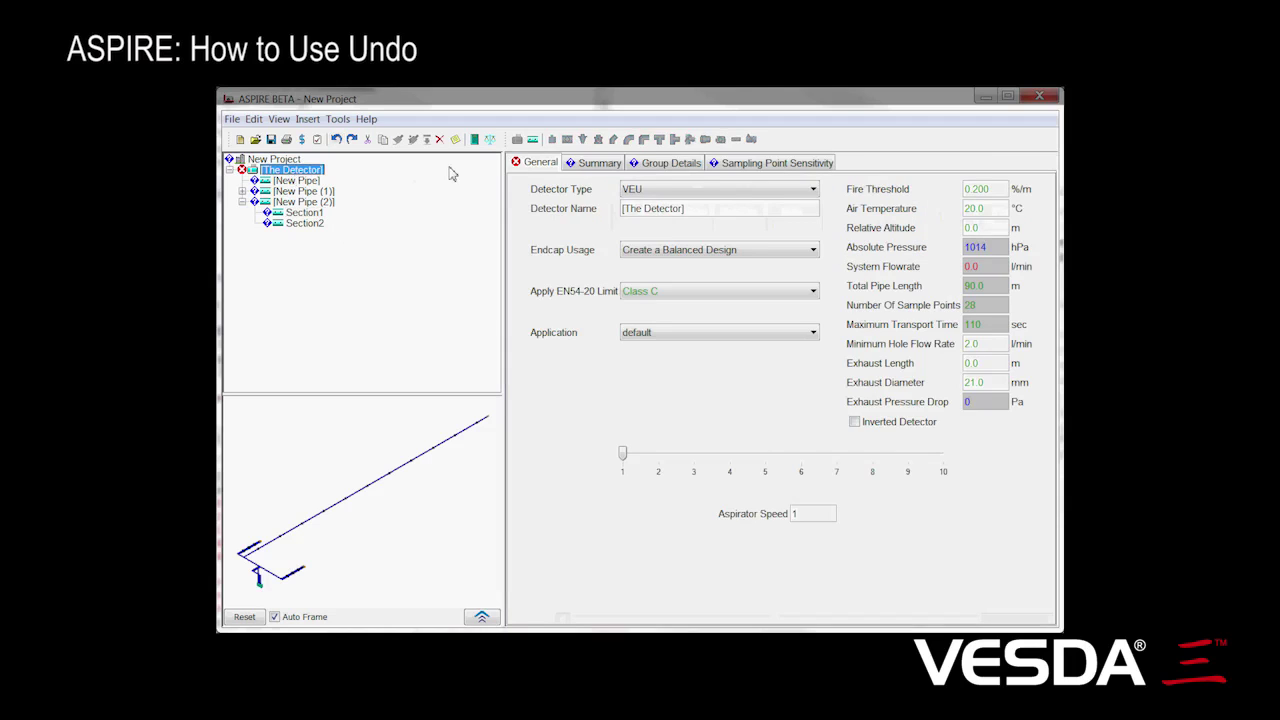
pyautogui.click(532, 139)
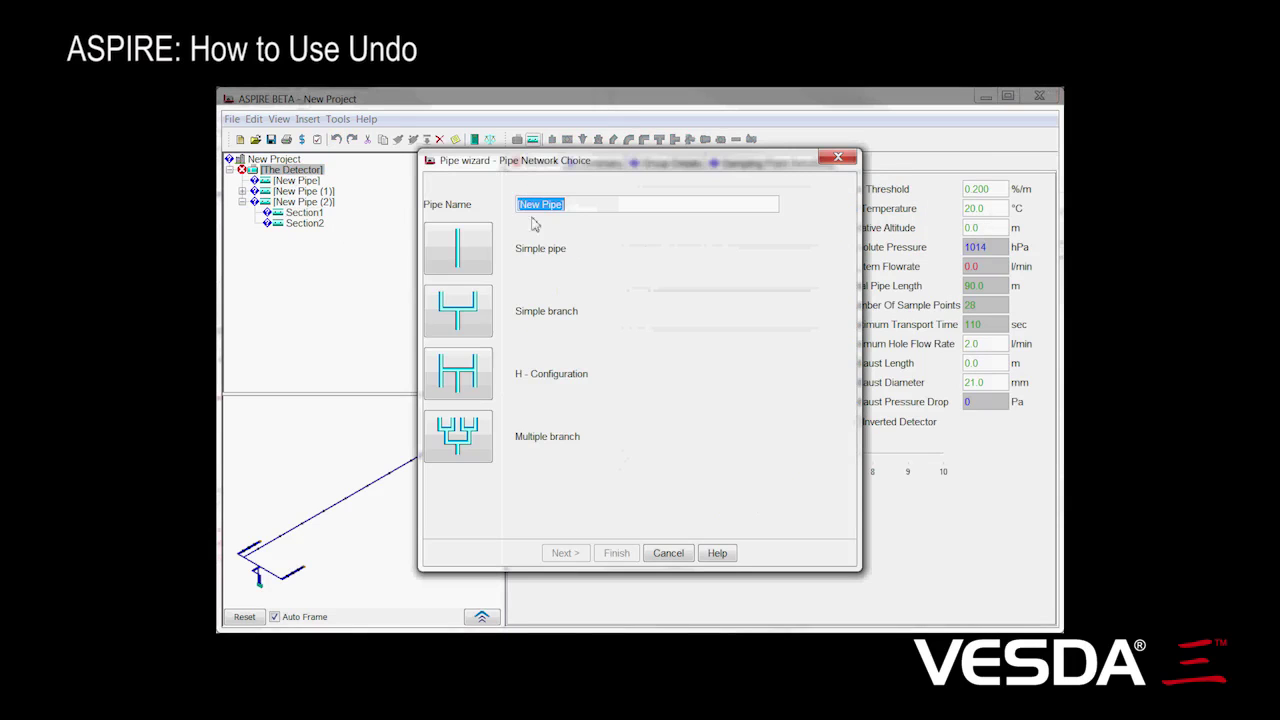
pyautogui.click(458, 258)
pyautogui.click(644, 553)
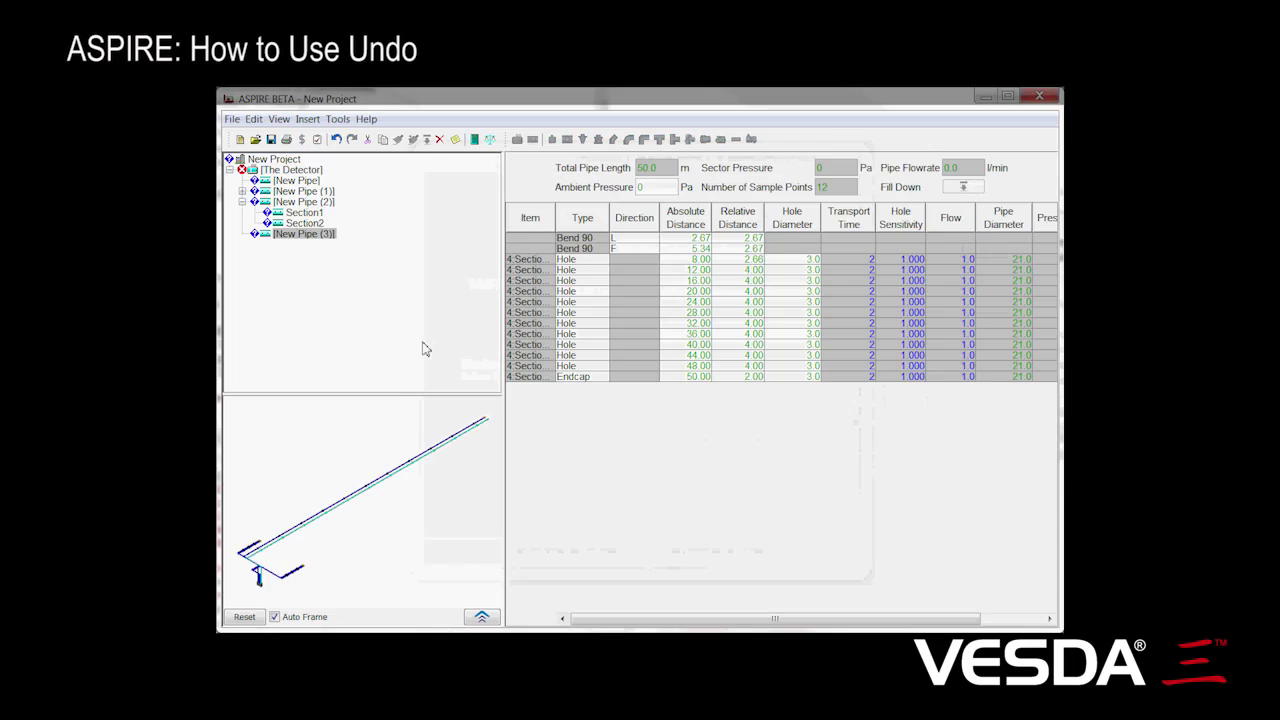
# Delete the 20.00 m and 24.00 m holes from New Pipe (3), leaving 10 sample points
pyautogui.click(548, 291)
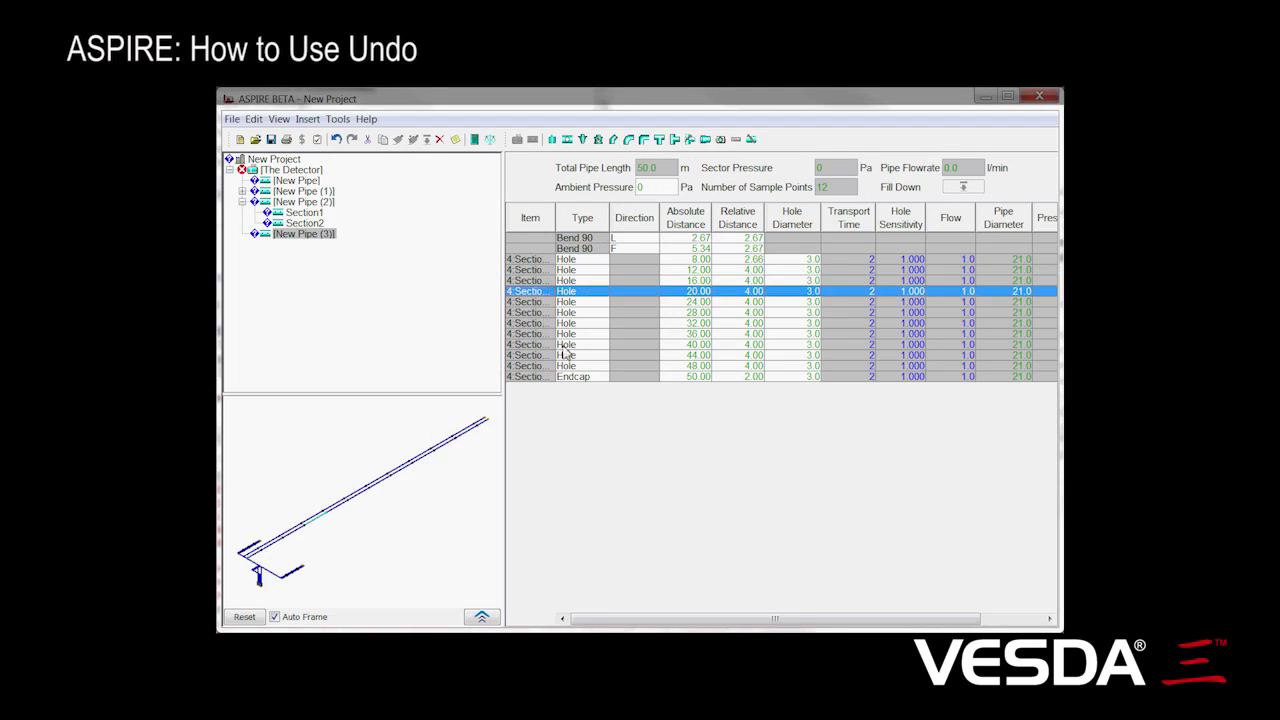
pyautogui.click(440, 140)
pyautogui.click(440, 140)
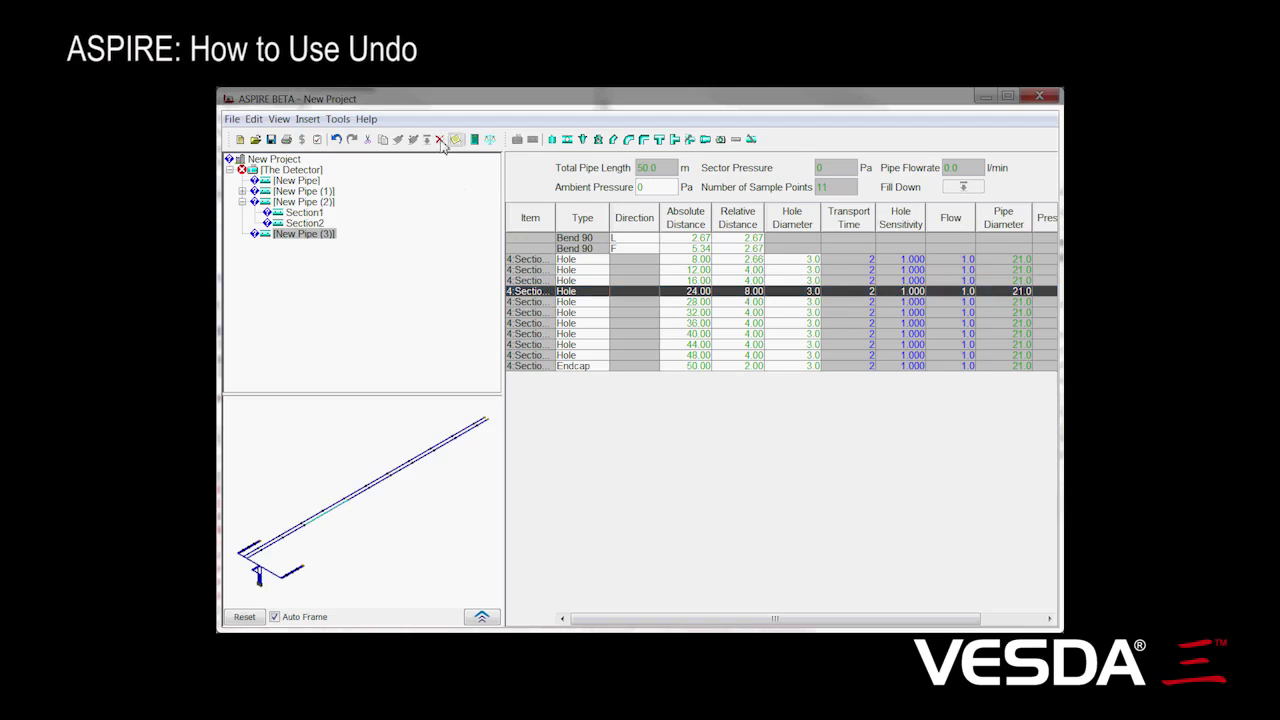
pyautogui.click(440, 140)
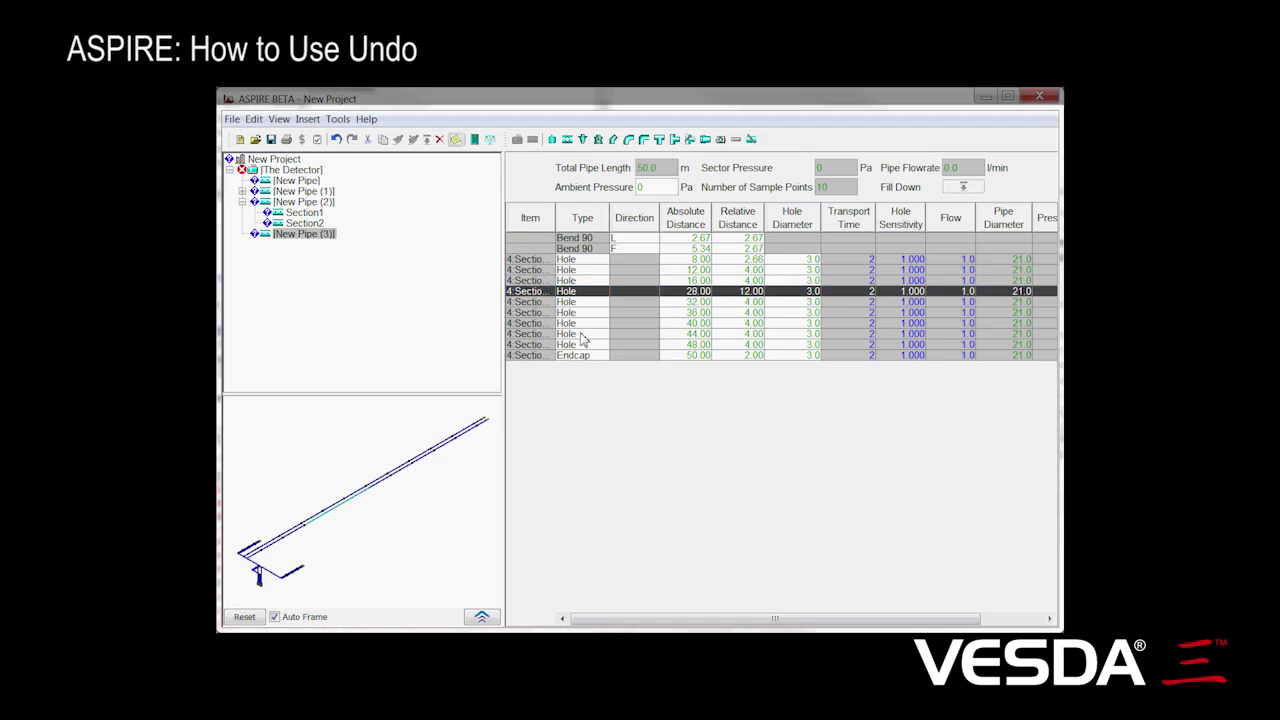
# Undo three times to restore the 24.00 and 20.00 holes and remove New Pipe (3)
pyautogui.click(338, 140)
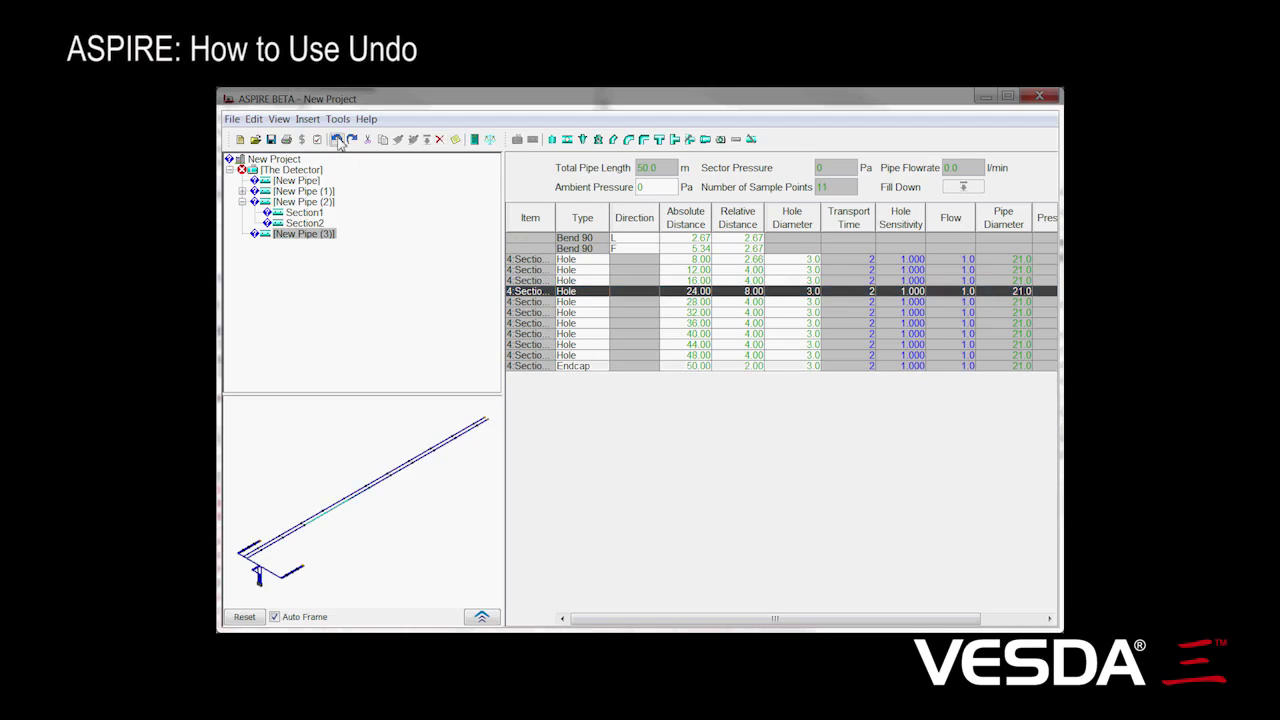
pyautogui.click(338, 140)
pyautogui.click(338, 140)
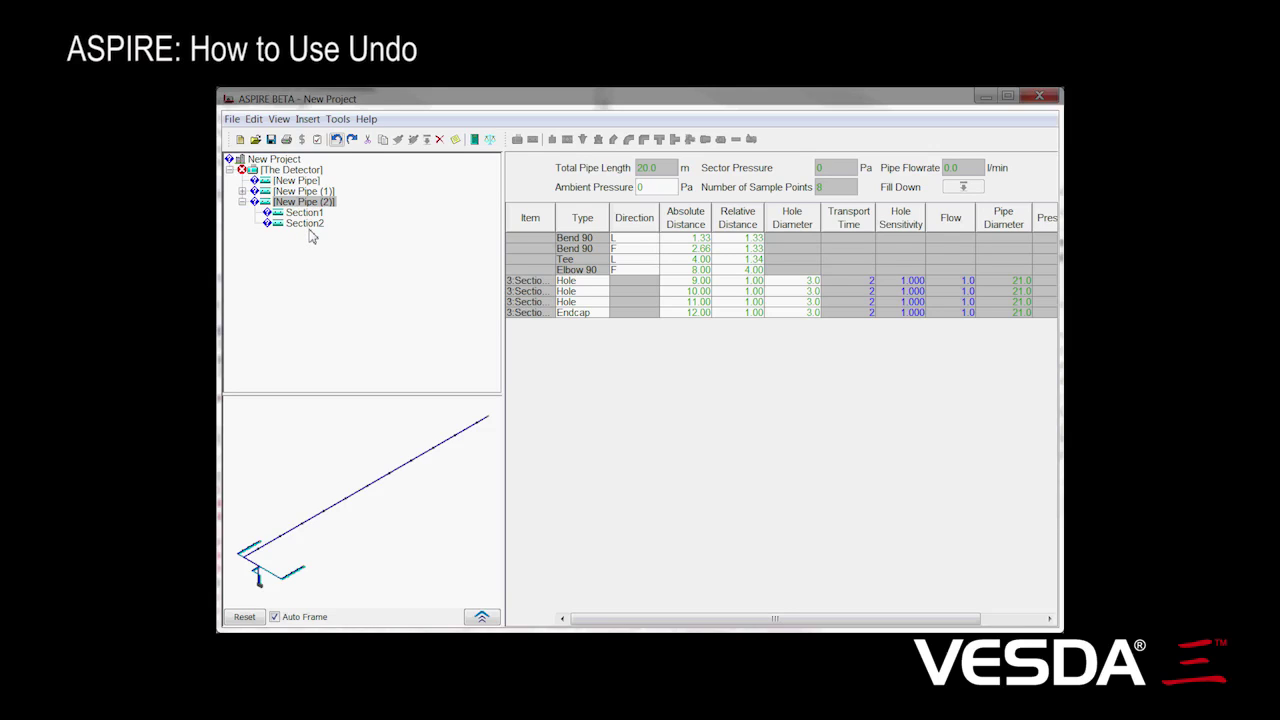
# Delete The Detector with 'Do not show this message again' ticked, then undo and expand it to show its three pipes
pyautogui.click(297, 172)
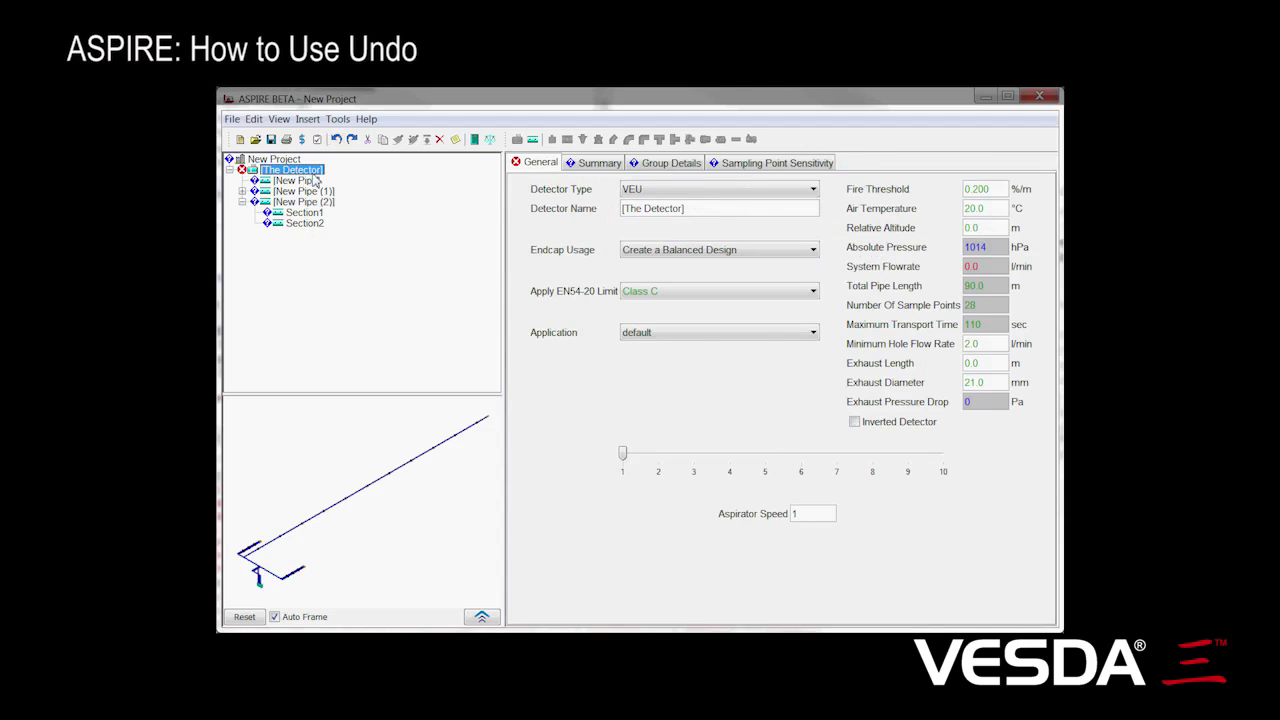
pyautogui.press('Delete')
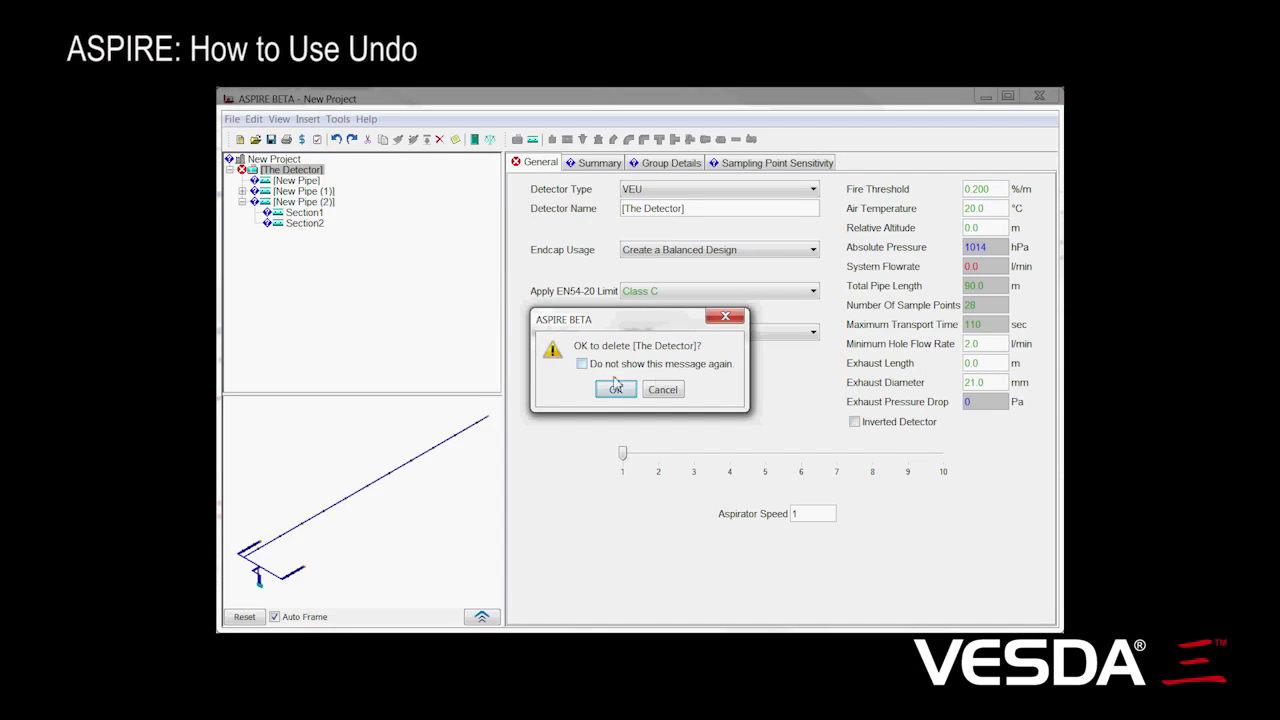
pyautogui.click(582, 364)
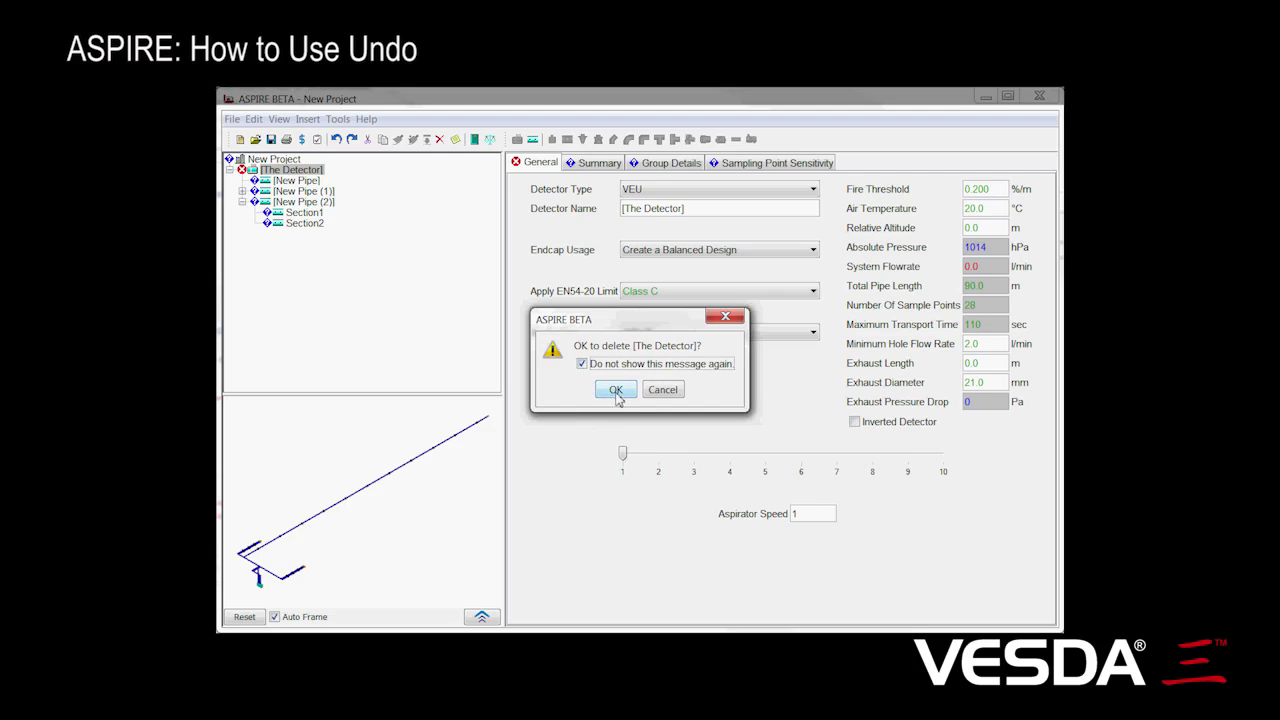
pyautogui.click(616, 390)
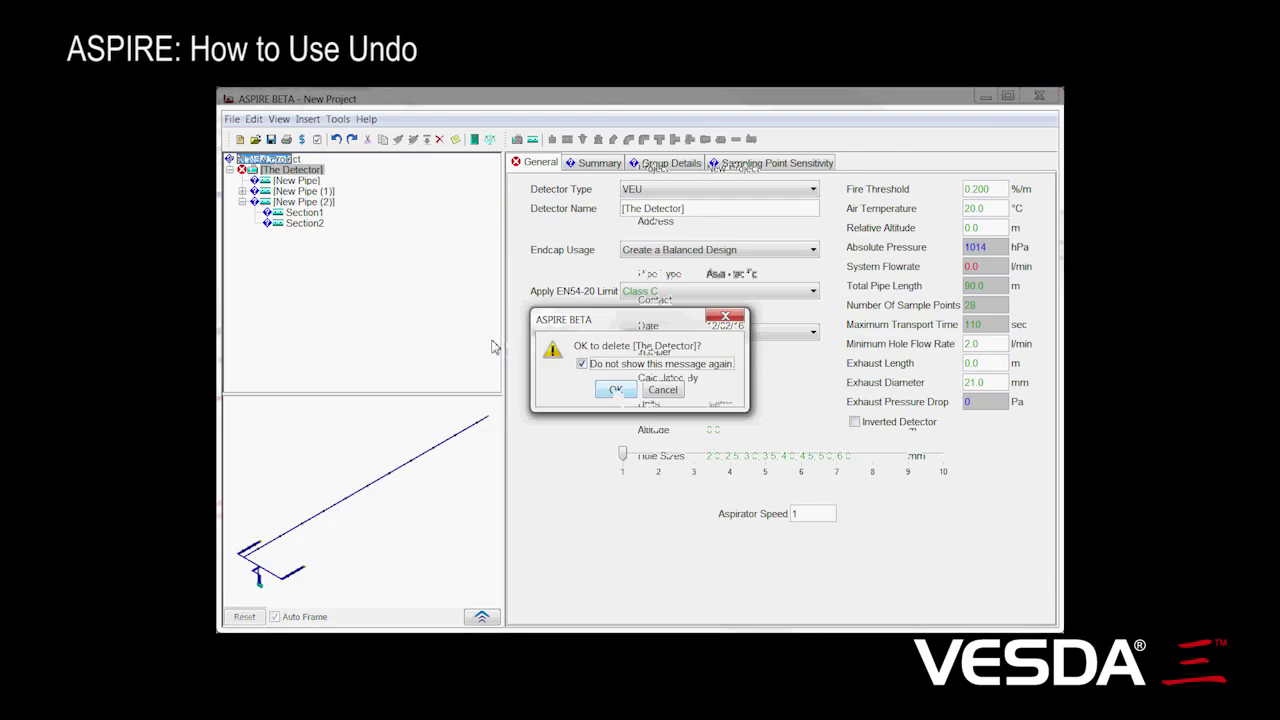
pyautogui.click(336, 139)
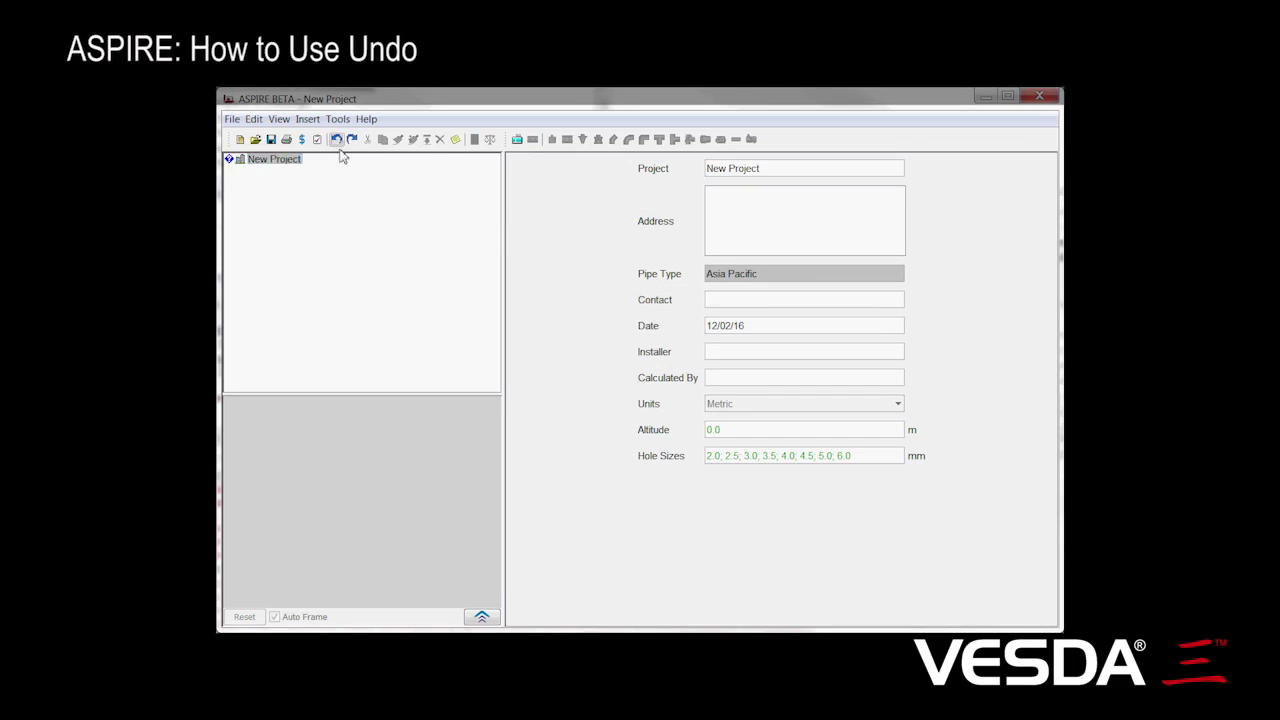
pyautogui.click(230, 171)
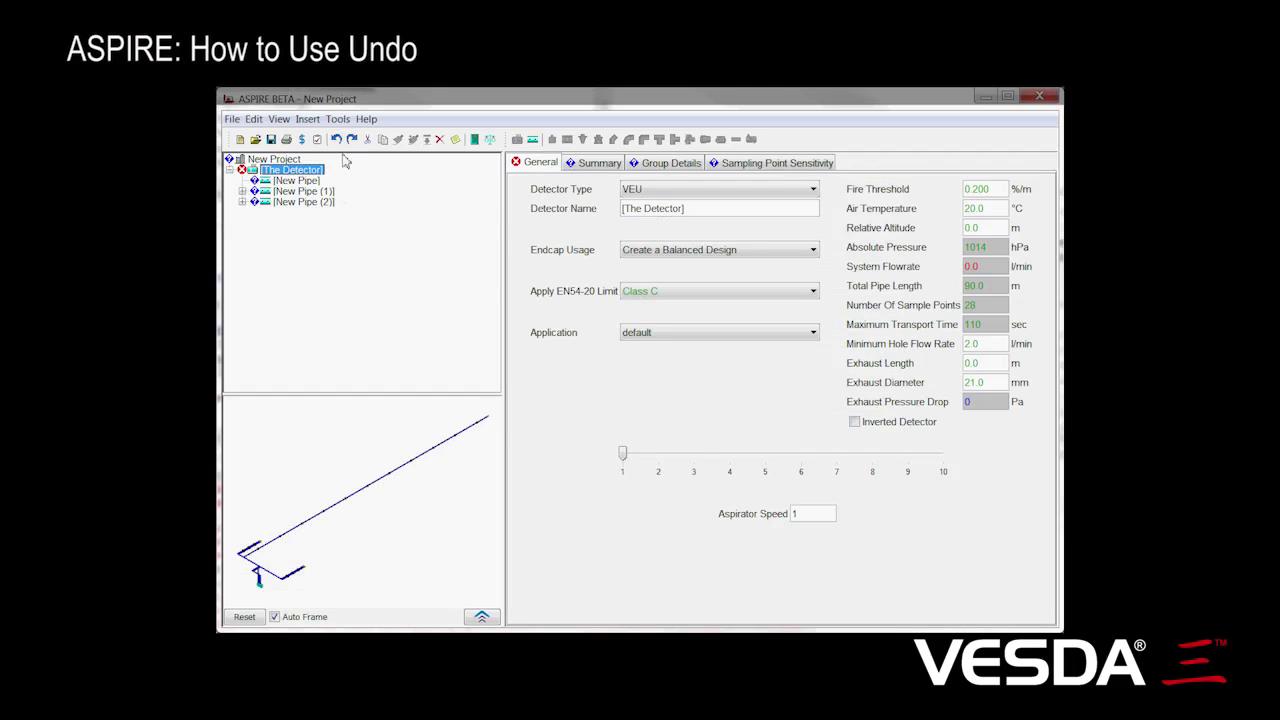
# Re-enable 'Warn before deleting Detector' in the General preferences and save
pyautogui.click(338, 119)
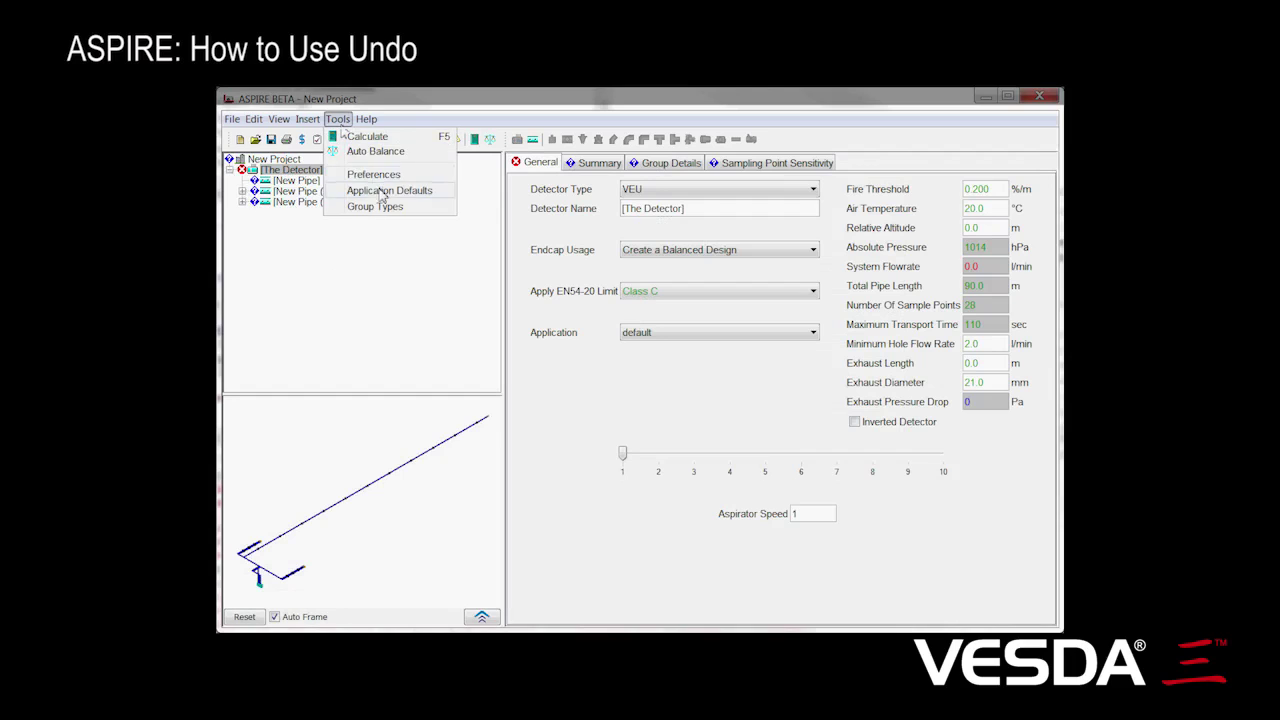
pyautogui.click(385, 176)
pyautogui.click(529, 266)
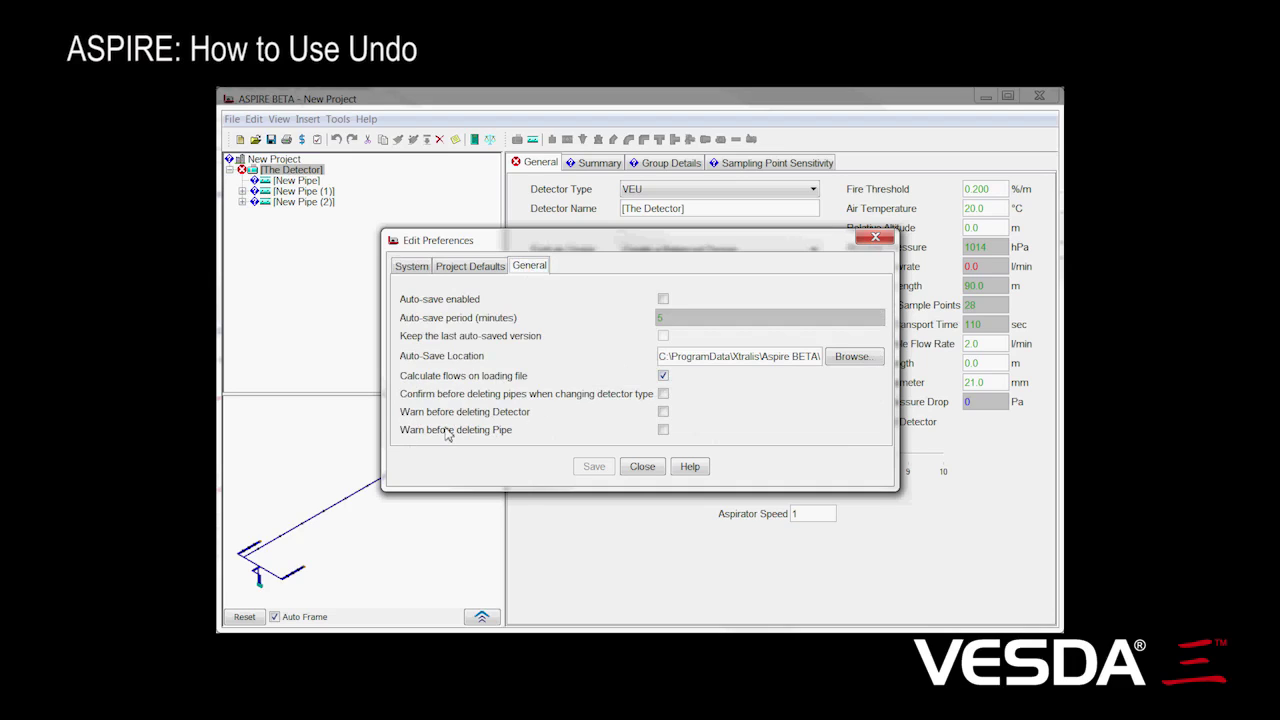
pyautogui.click(663, 412)
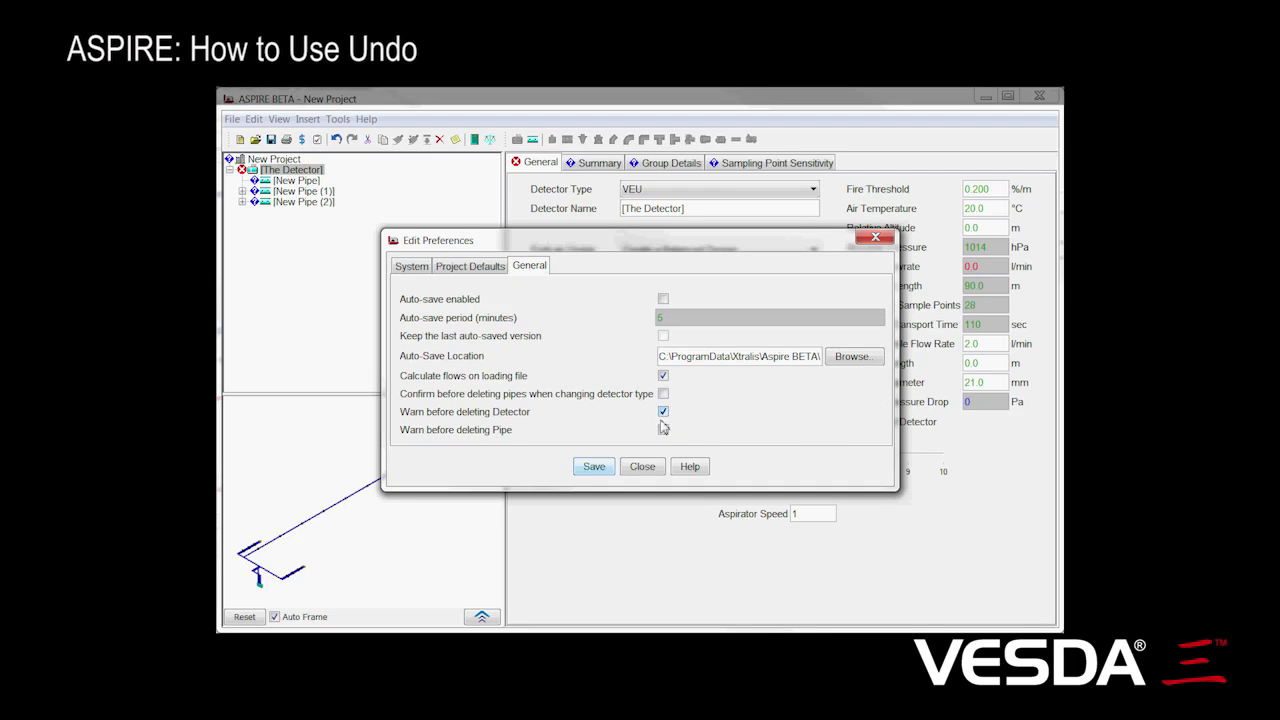
pyautogui.click(593, 467)
pyautogui.click(645, 467)
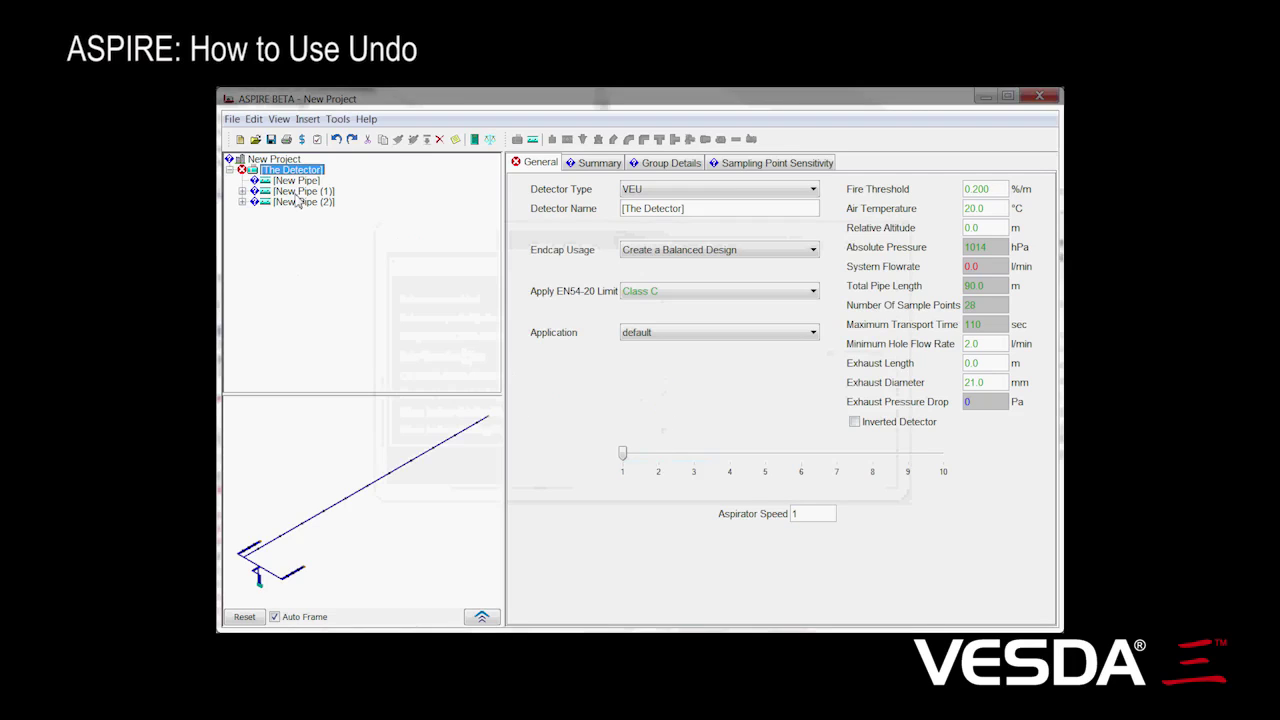
# Delete The Detector with the warning suppressed, undo, then delete again without a prompt and undo
pyautogui.click(438, 139)
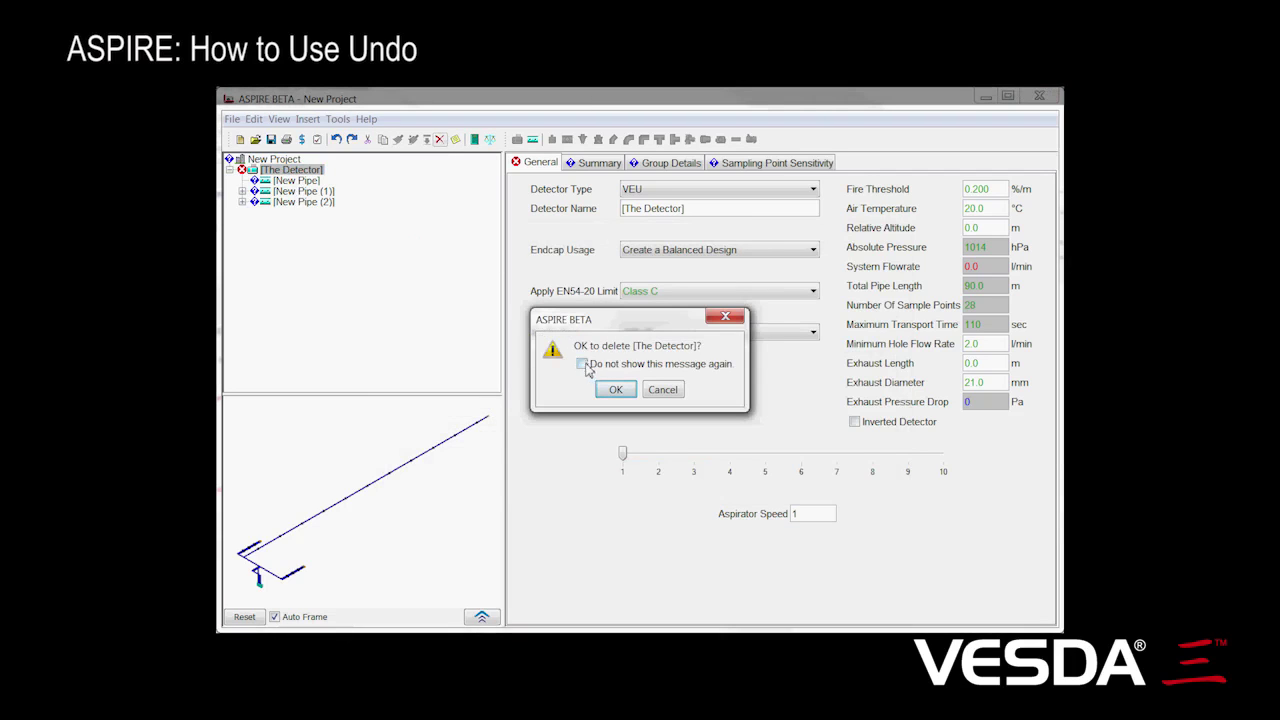
pyautogui.click(583, 365)
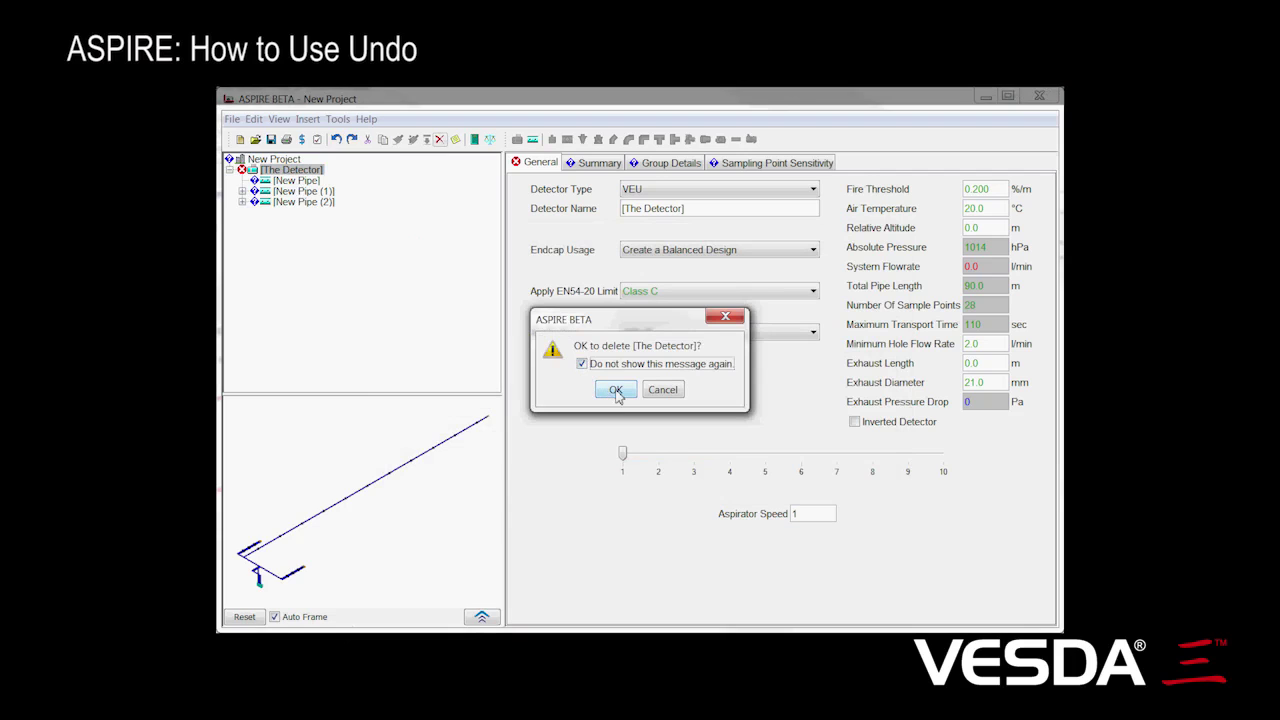
pyautogui.click(616, 390)
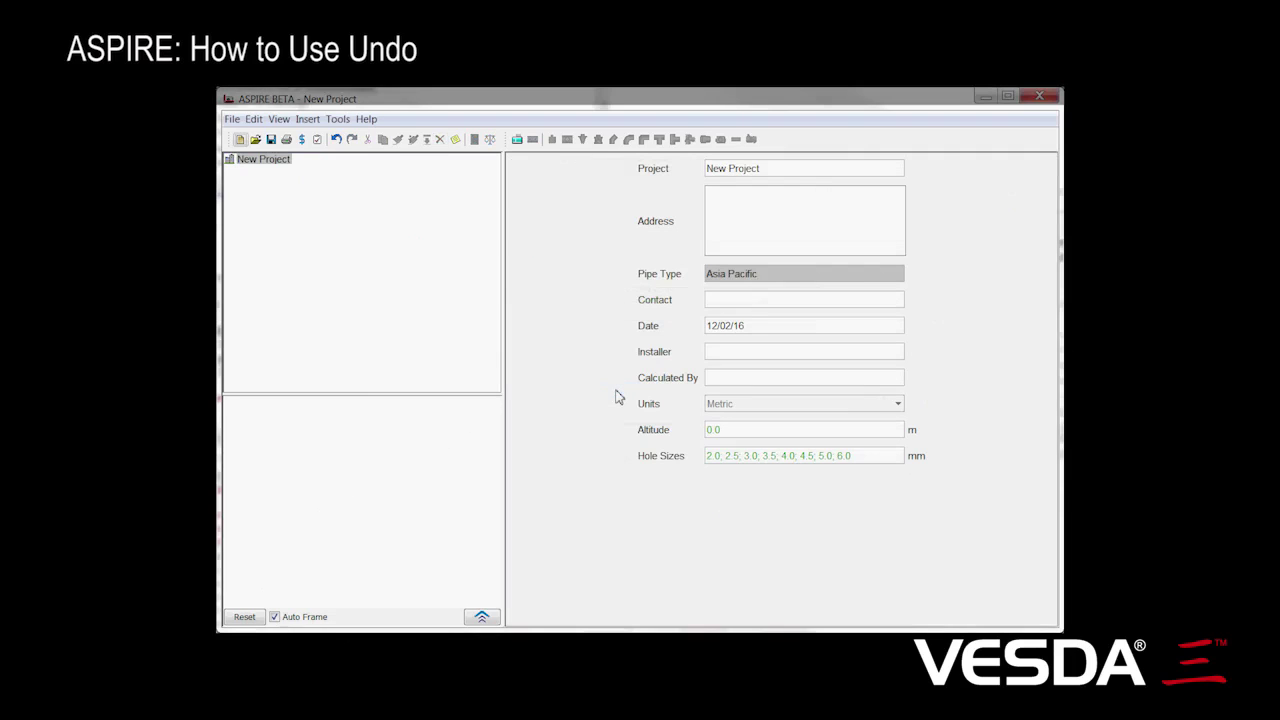
pyautogui.click(336, 139)
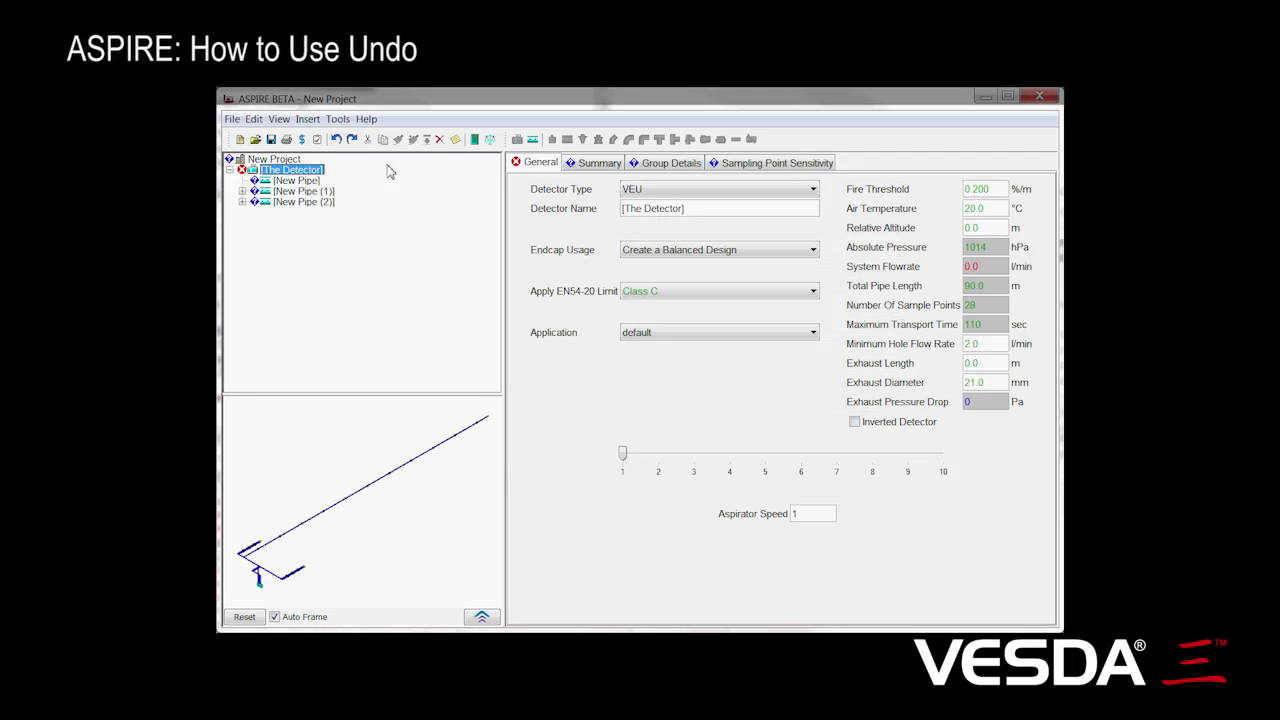
pyautogui.click(439, 140)
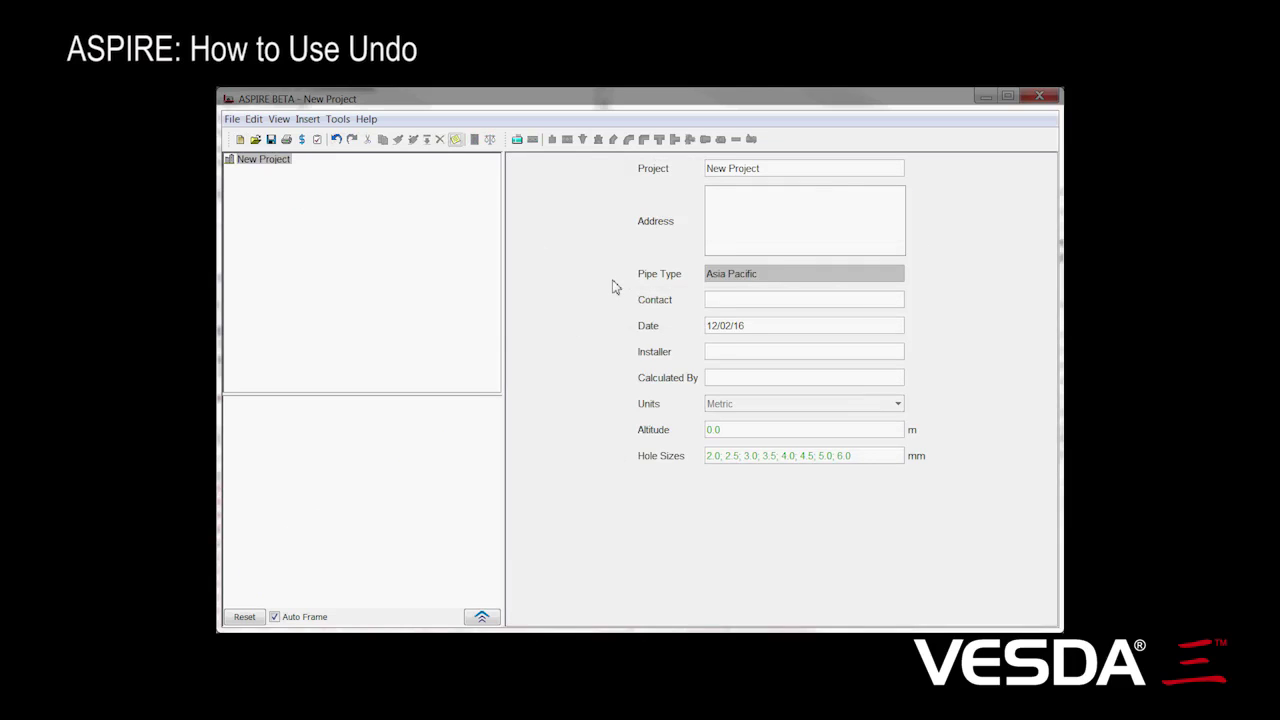
pyautogui.click(337, 140)
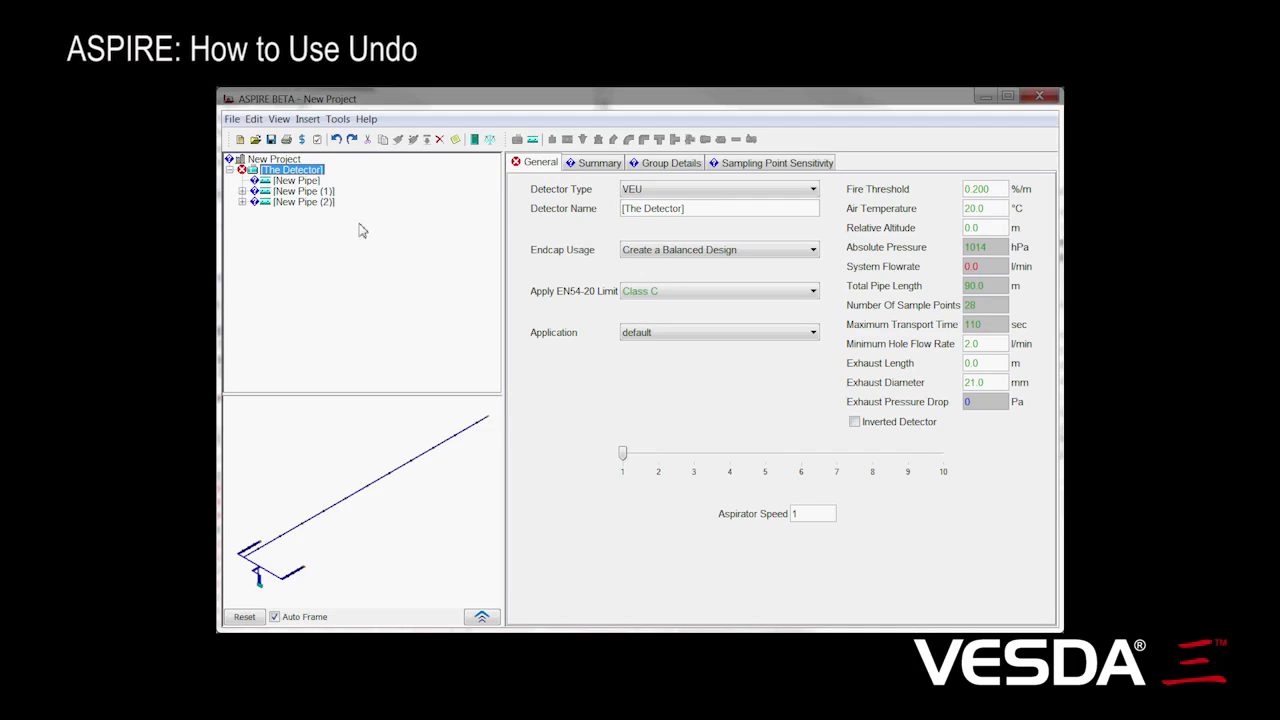
# Auto-balance the network, view Group Details, undo the balance, then redo it
pyautogui.click(490, 140)
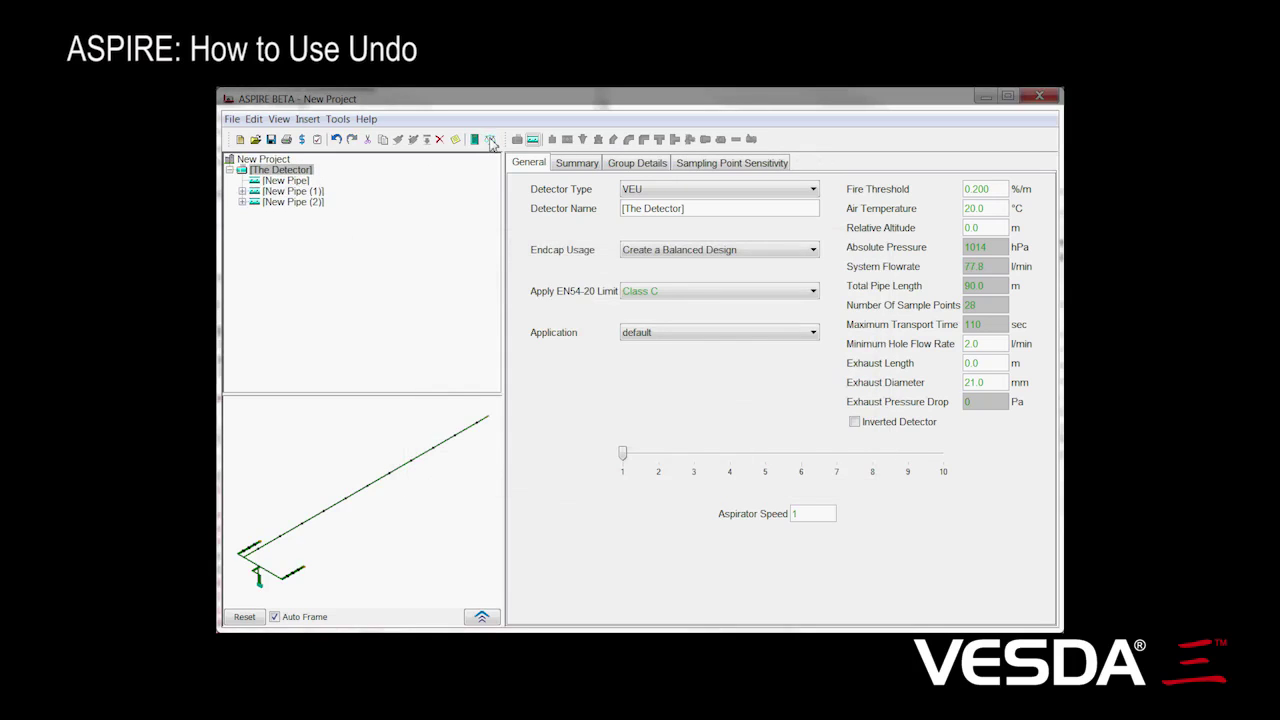
pyautogui.click(621, 168)
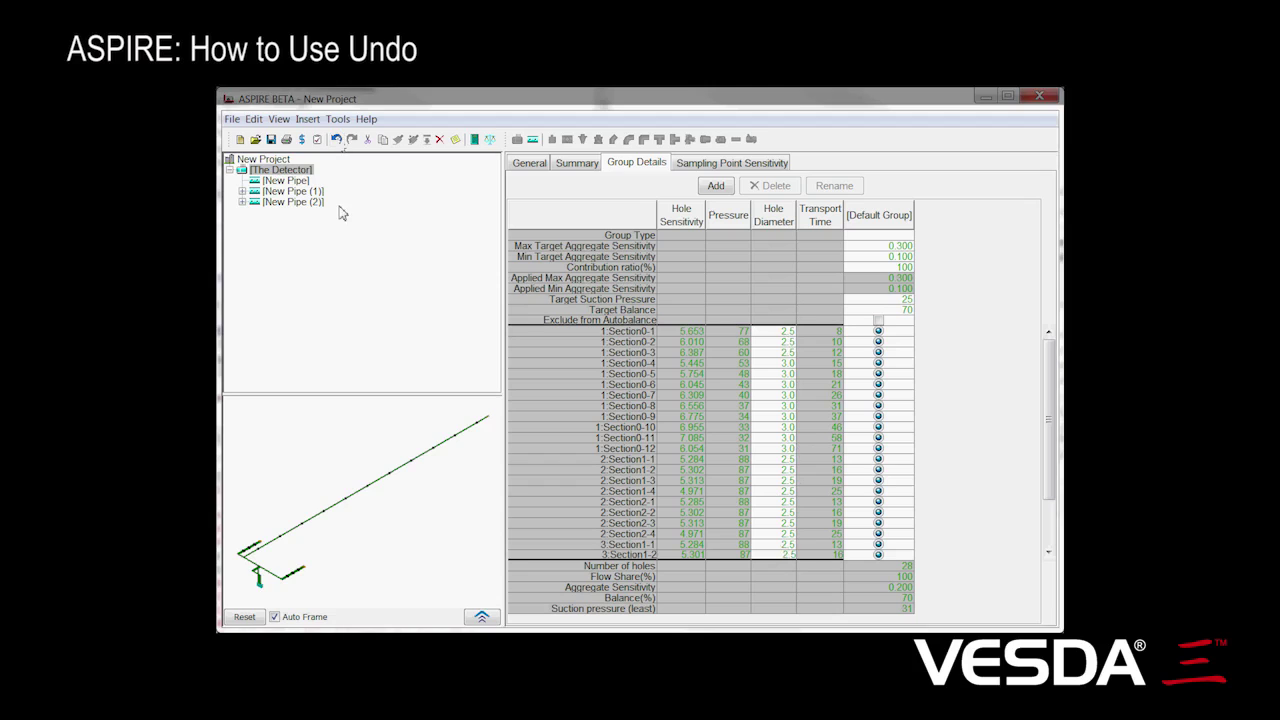
pyautogui.click(337, 140)
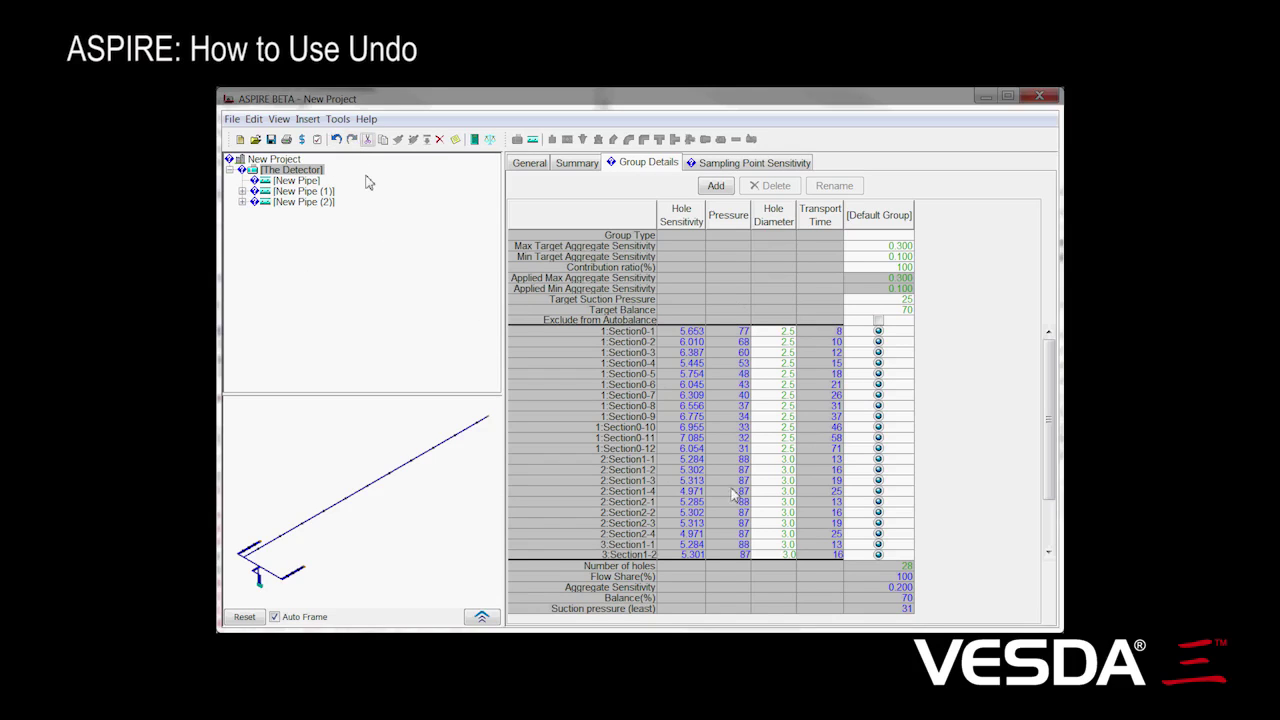
pyautogui.click(474, 140)
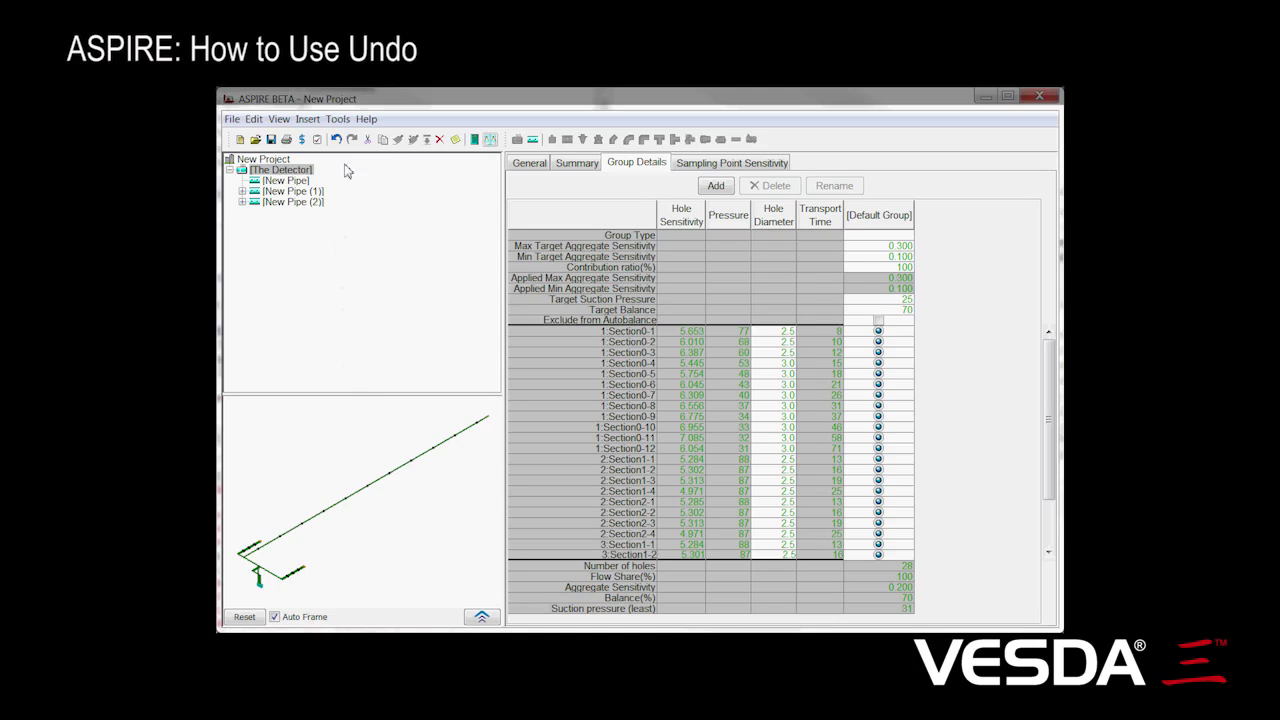
pyautogui.click(339, 120)
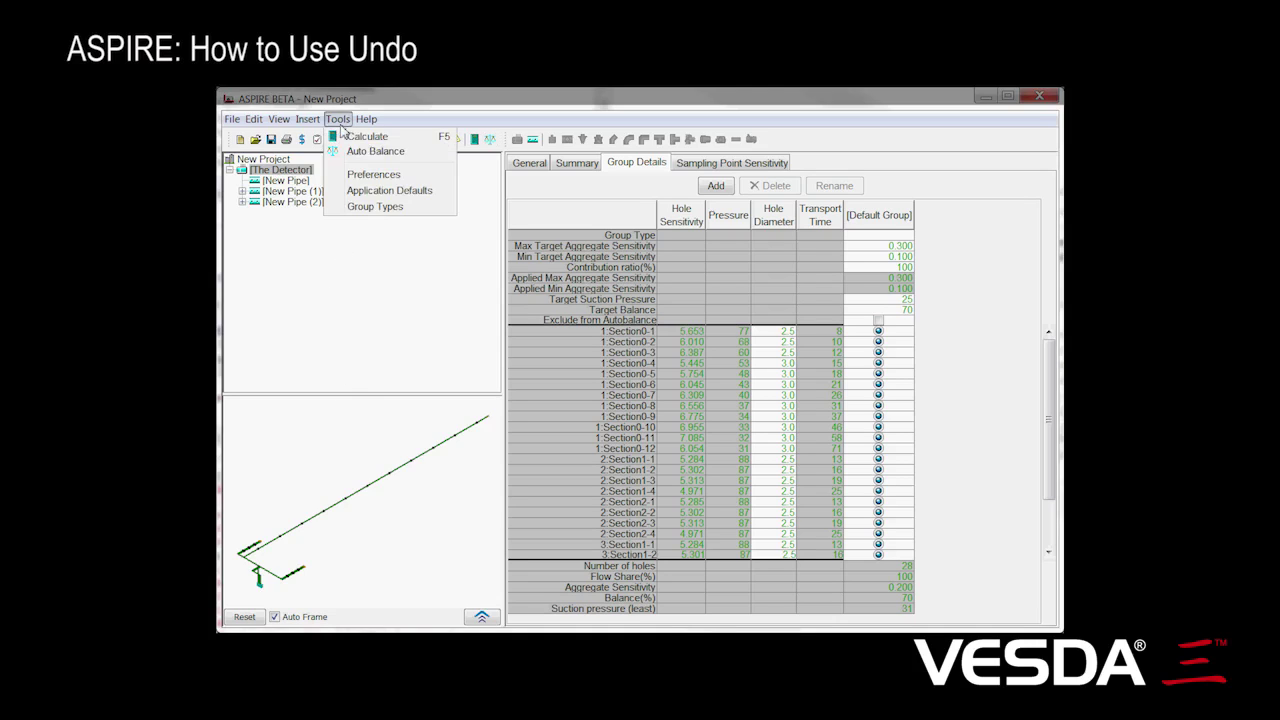
pyautogui.click(384, 176)
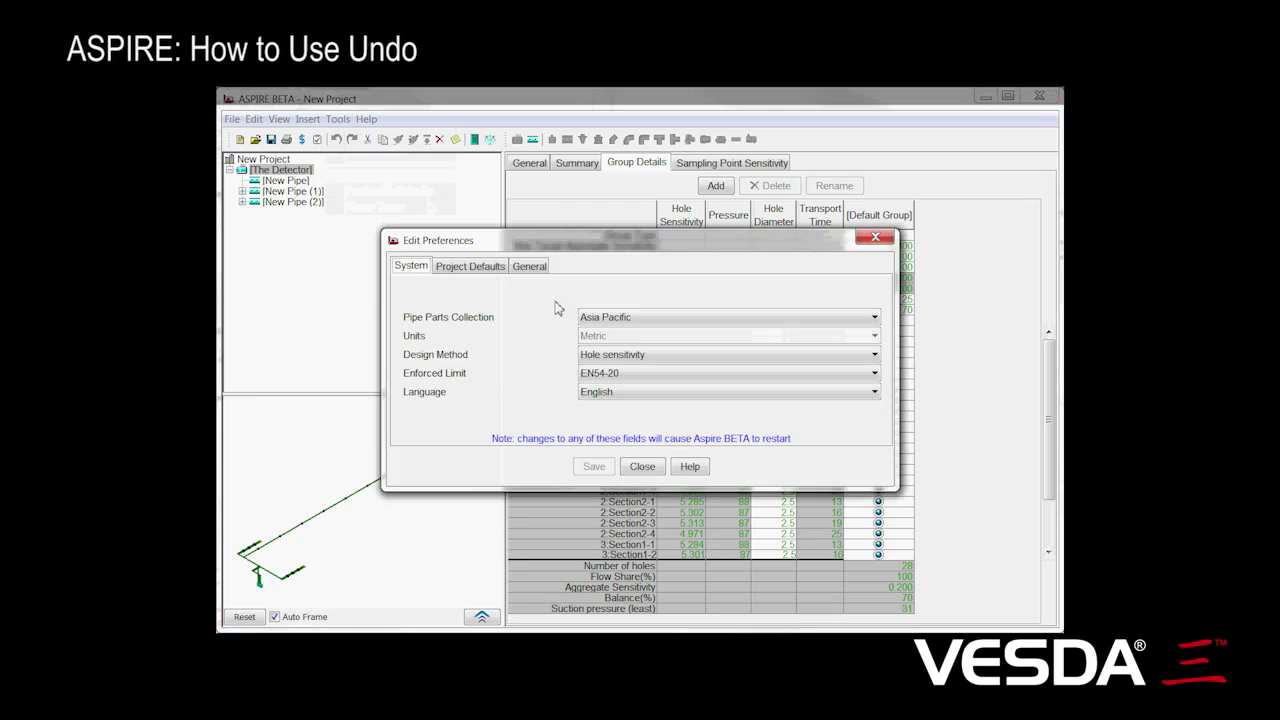
pyautogui.click(531, 267)
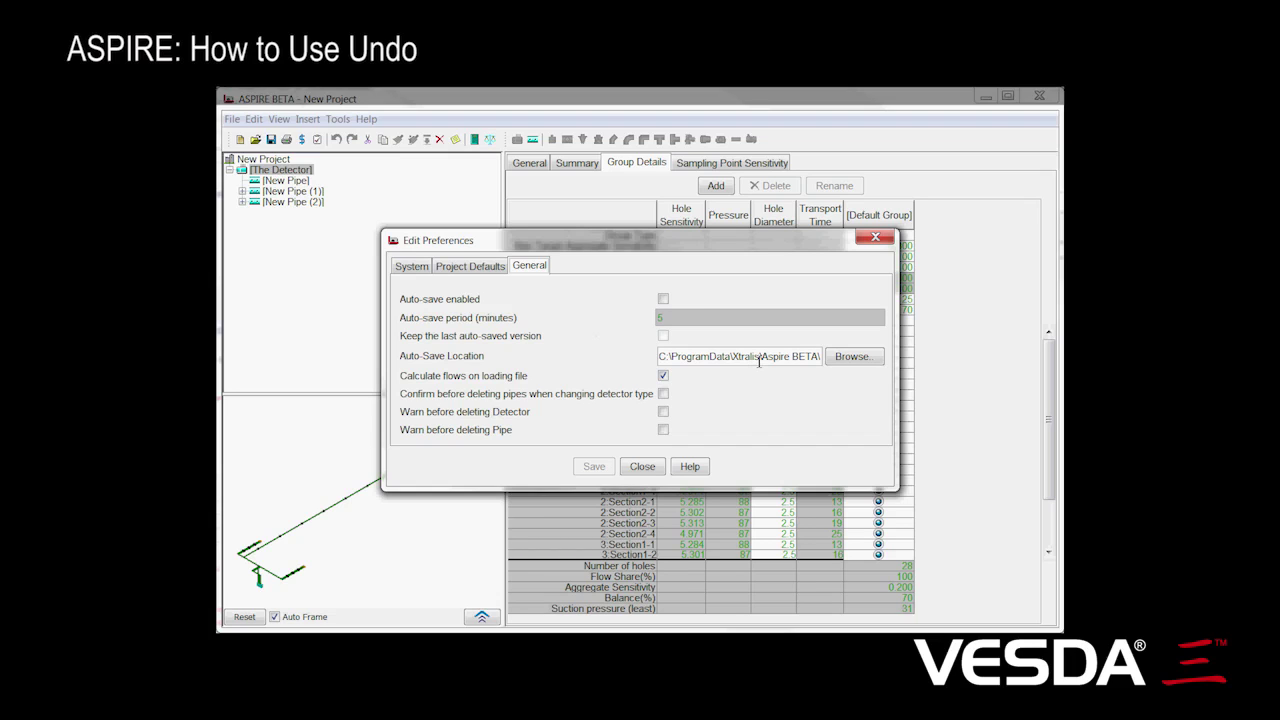
pyautogui.click(645, 468)
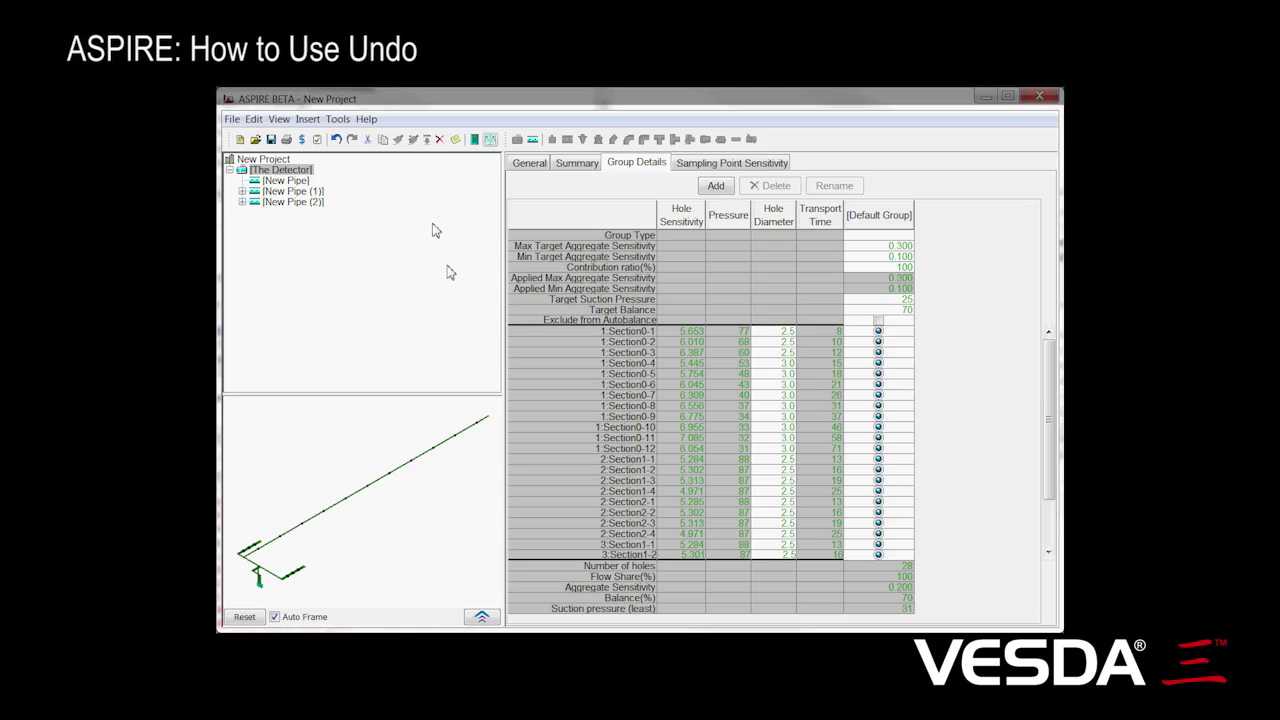